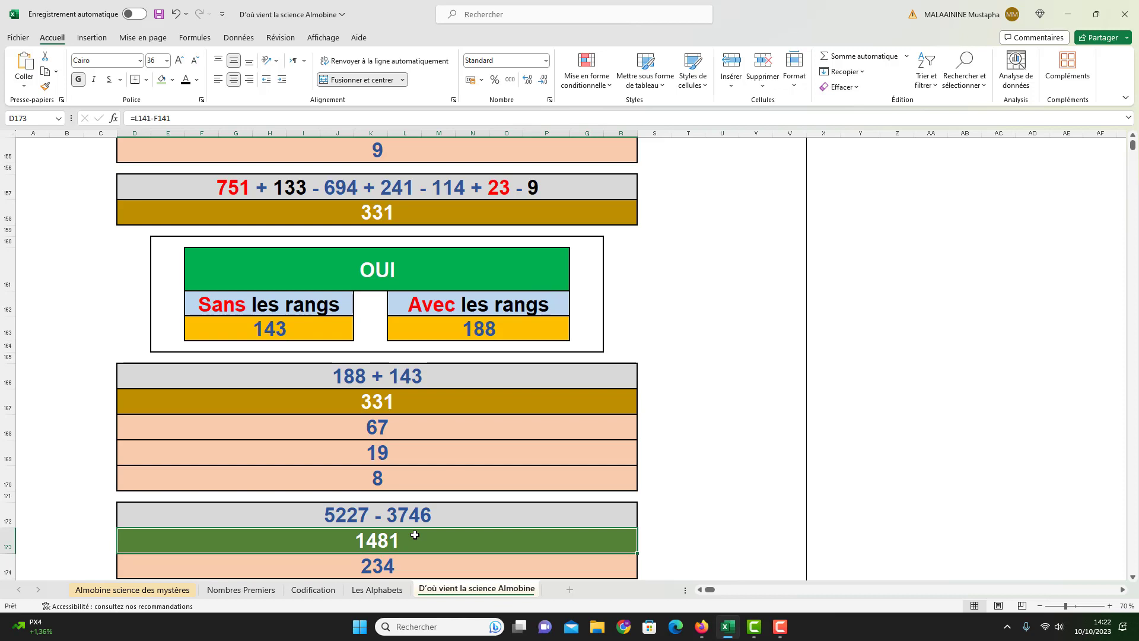
- Review the result below "5227 - 3746" in D174 and the "La durée de la révélation" block in rows 176 and 177
scroll(414, 535, down, 2)
click(397, 434)
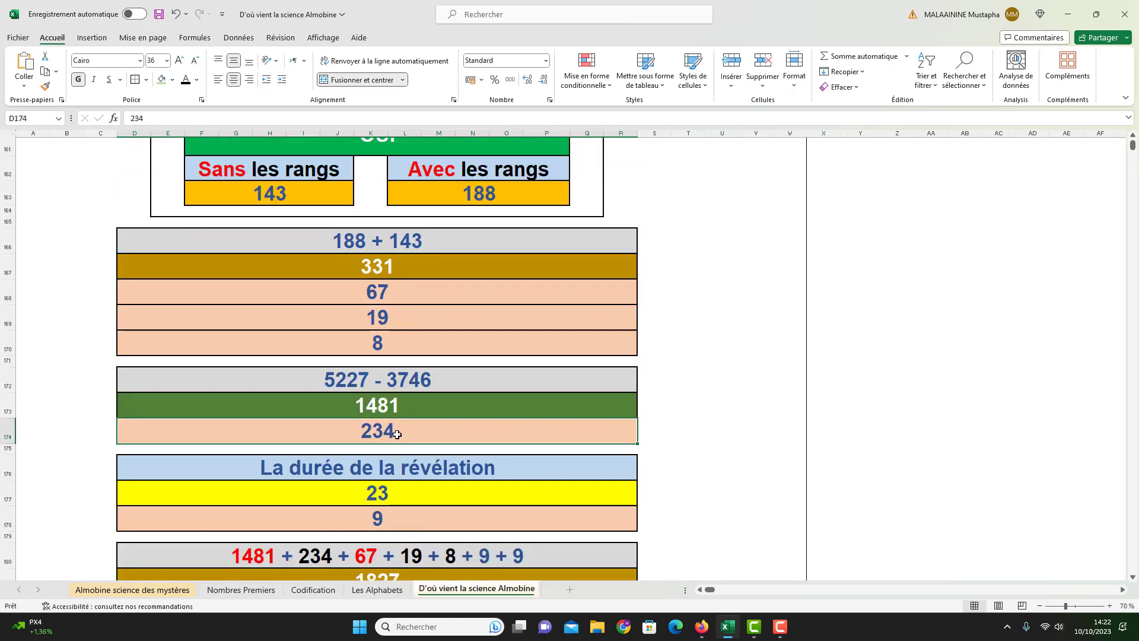
drag(381, 469, 378, 501)
click(377, 574)
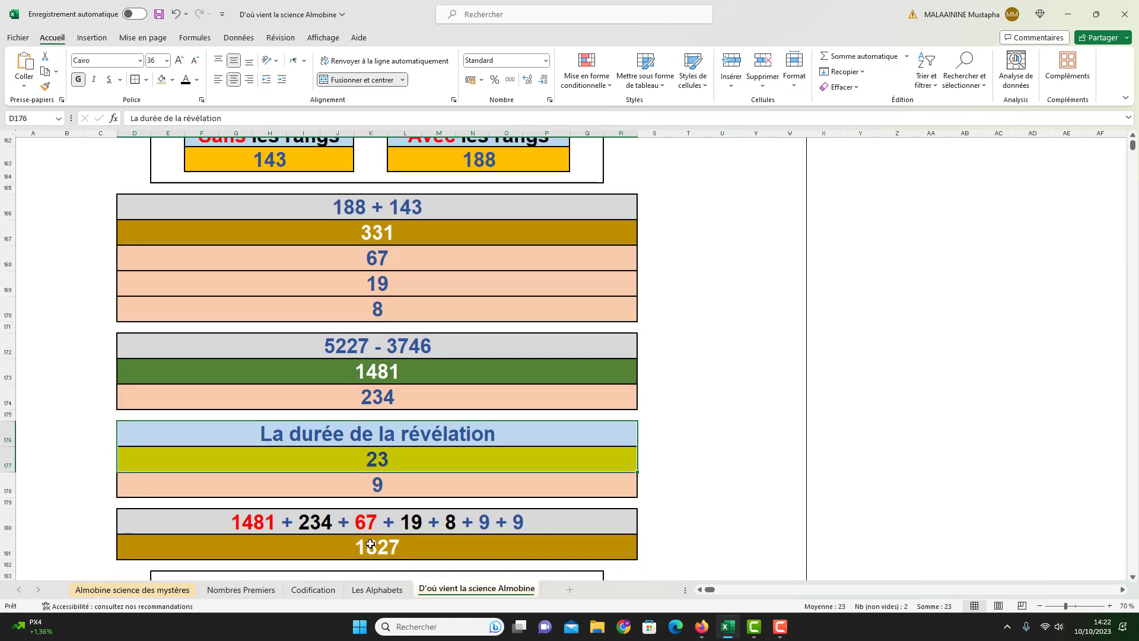
- Inspect the formula in D181 and trace its referenced cells up to D155, leaving the formula as it is
double_click(370, 546)
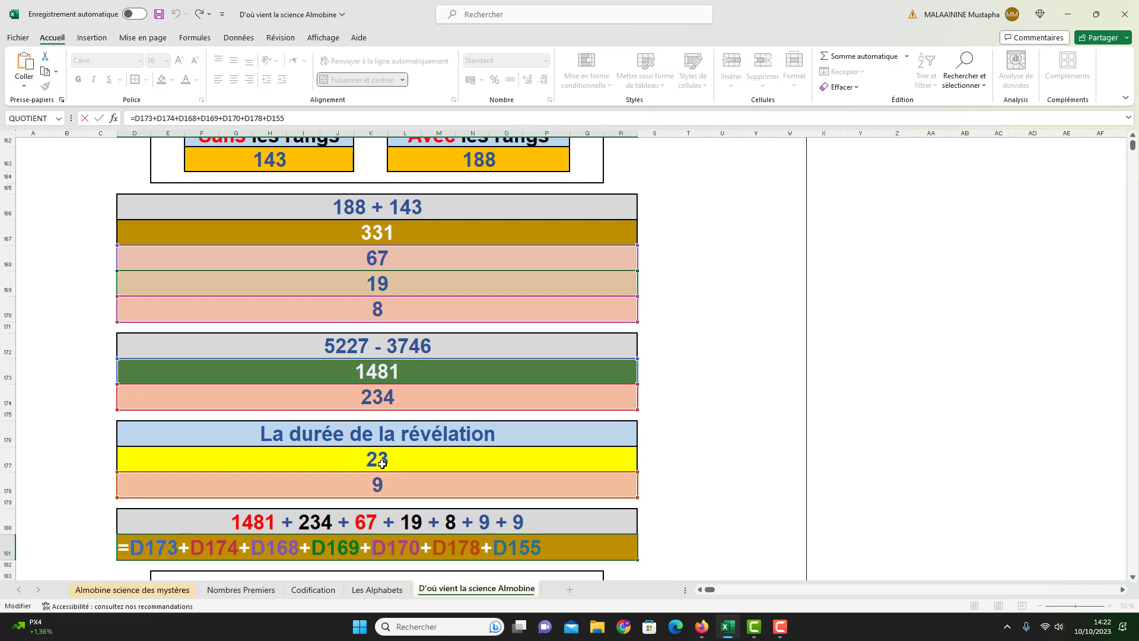
scroll(382, 463, up, 8)
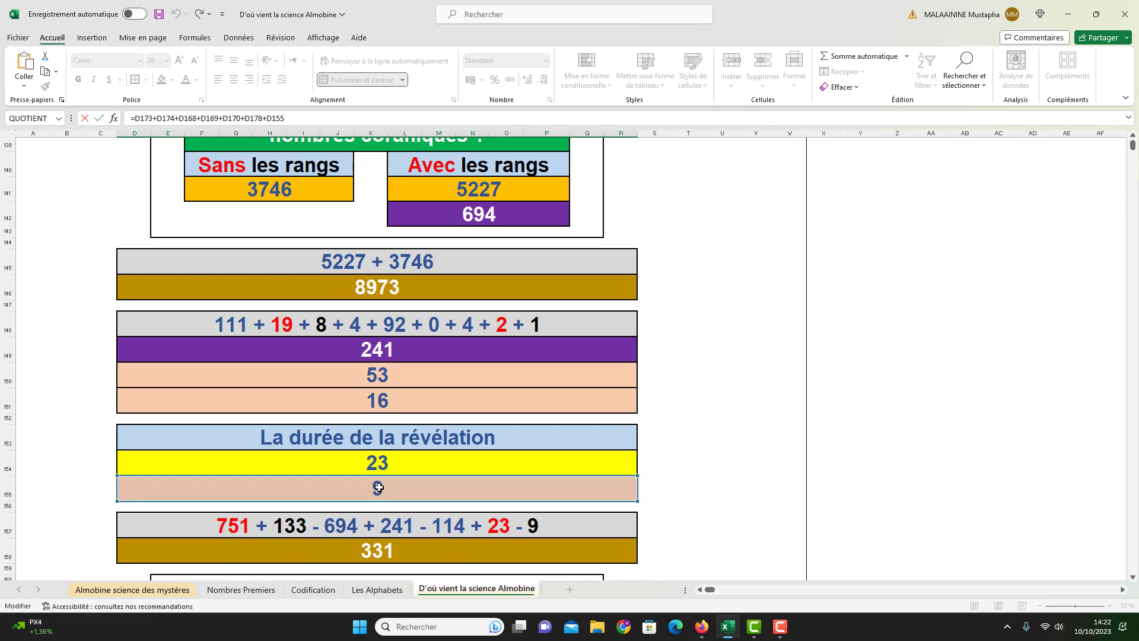
key(Return)
scroll(381, 486, down, 1)
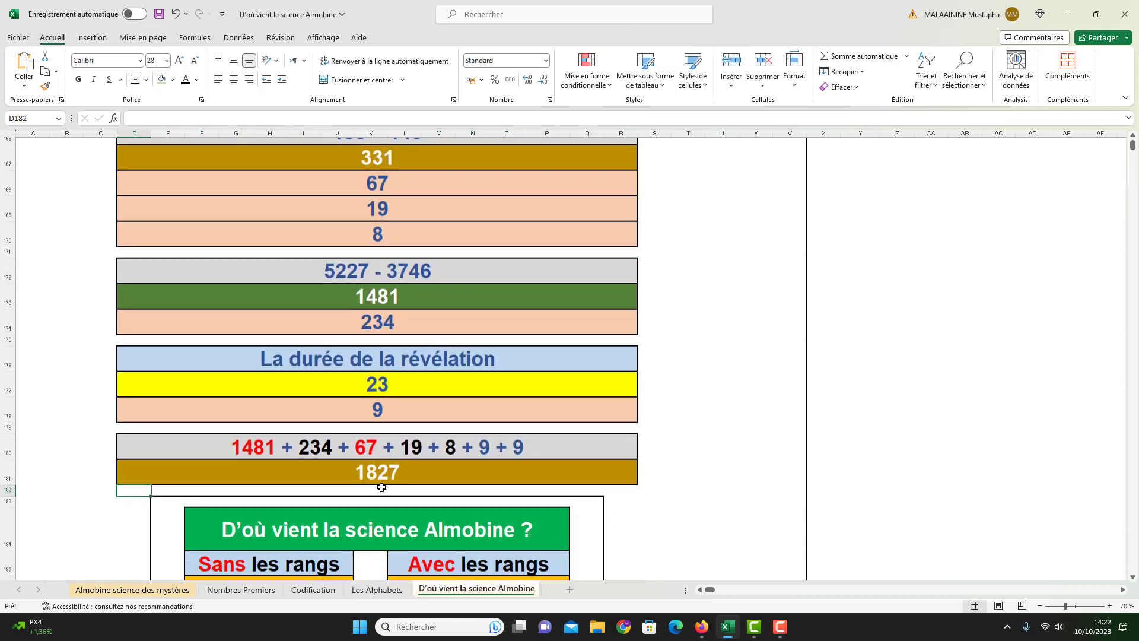
- Check the formula behind the total in D190, under "1062 + 765"
scroll(382, 487, down, 2)
click(382, 506)
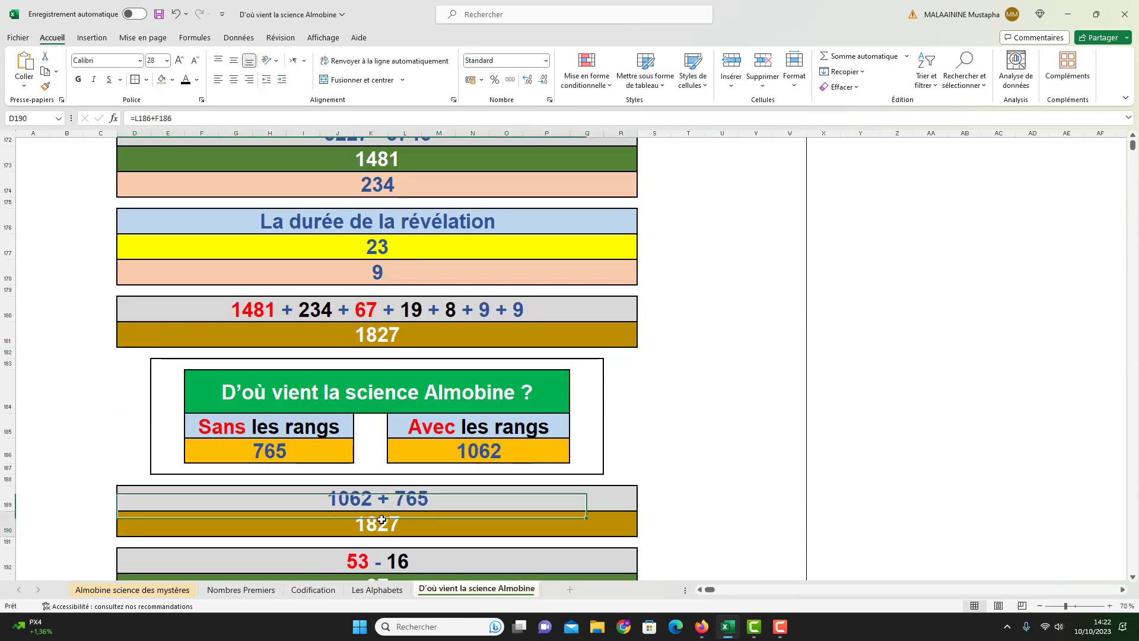
click(381, 520)
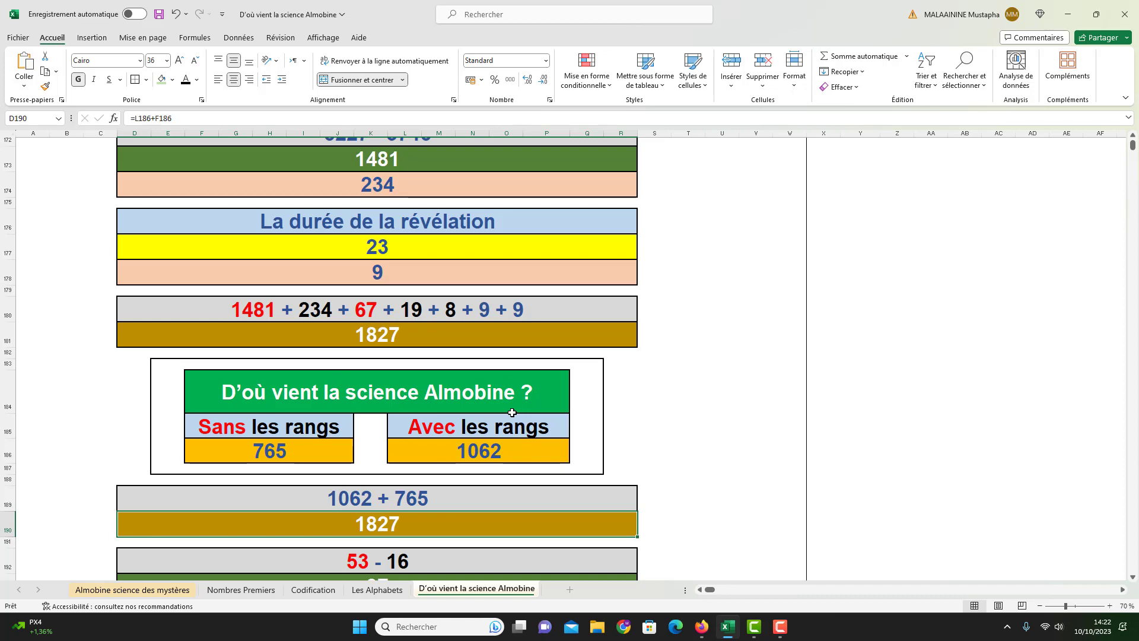
- Inspect the formula in D193 under "53 - 16" and locate its two source cells, D150 and D151
scroll(512, 412, down, 1)
double_click(416, 518)
scroll(416, 519, up, 12)
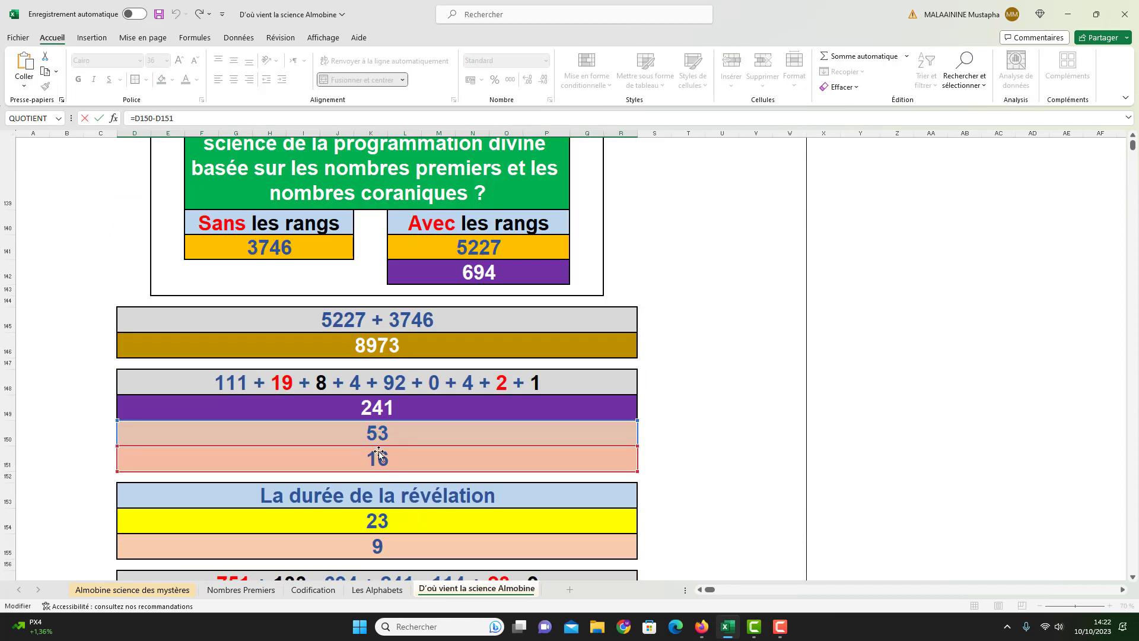
scroll(378, 460, down, 1)
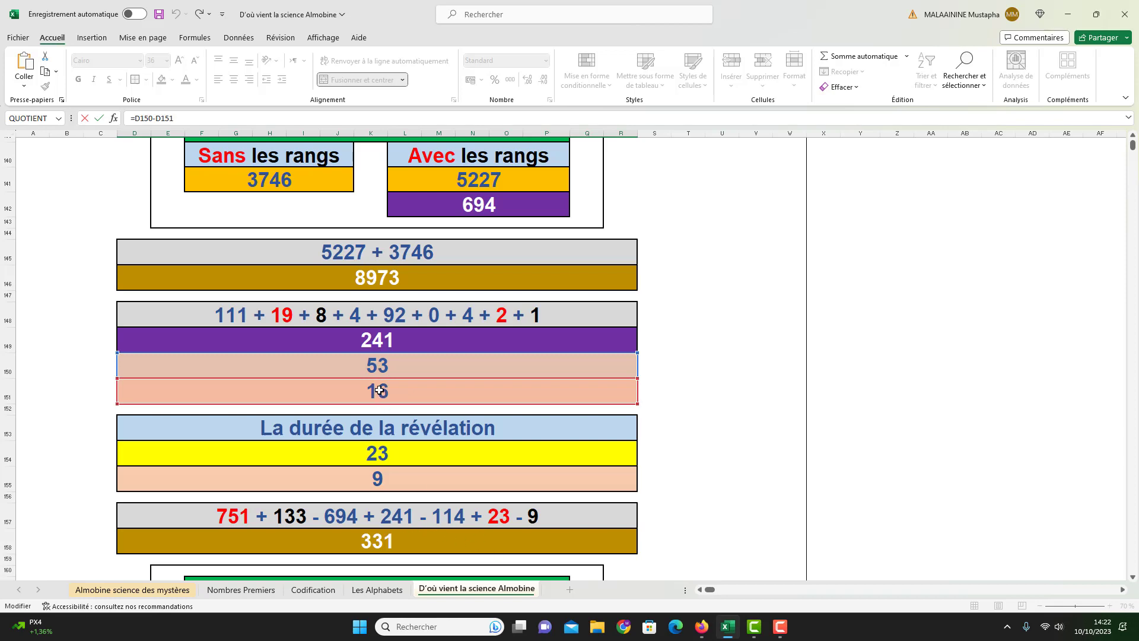
key(Return)
click(373, 521)
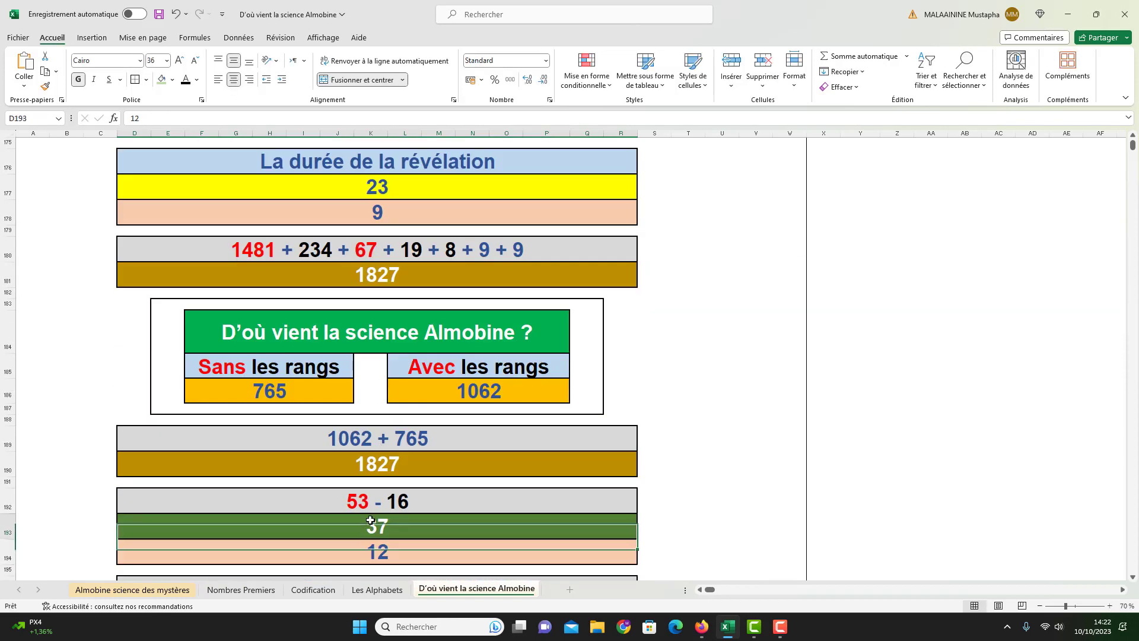
- Inspect the formula in D197 and trace its source cells back through the earlier blocks, leaving the formula as it is
scroll(372, 520, down, 1)
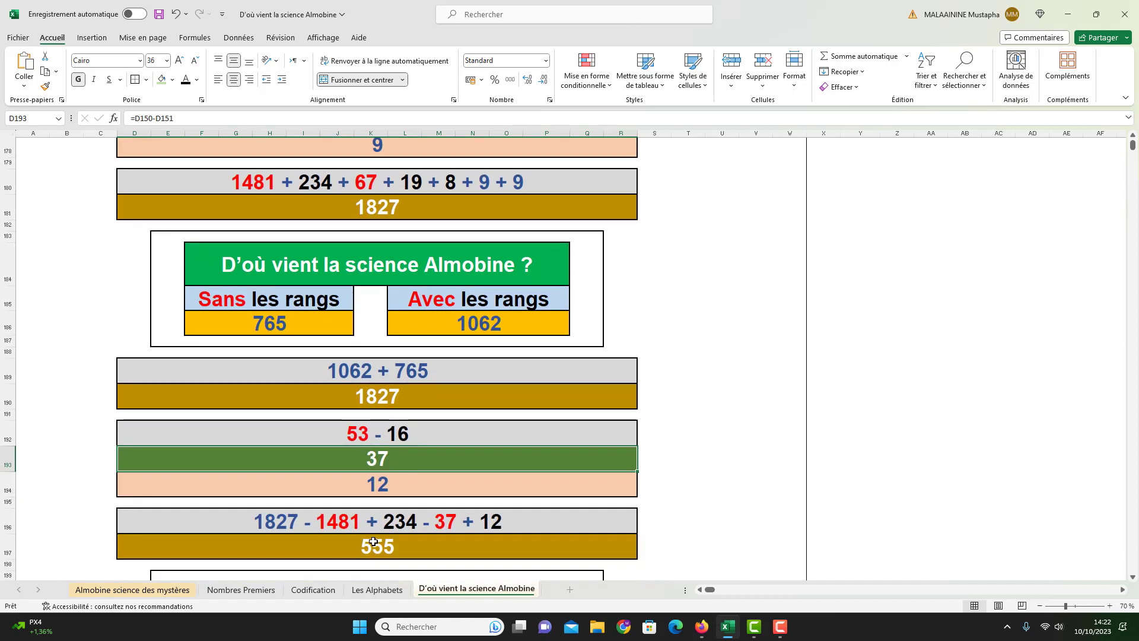
double_click(373, 541)
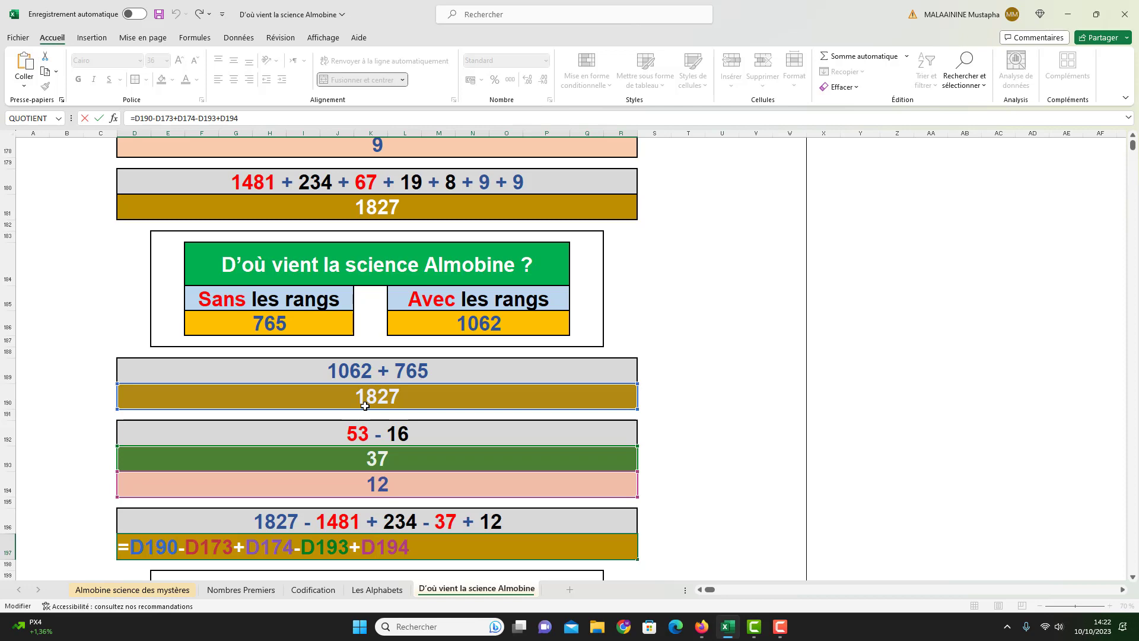
scroll(365, 405, up, 3)
scroll(364, 406, up, 1)
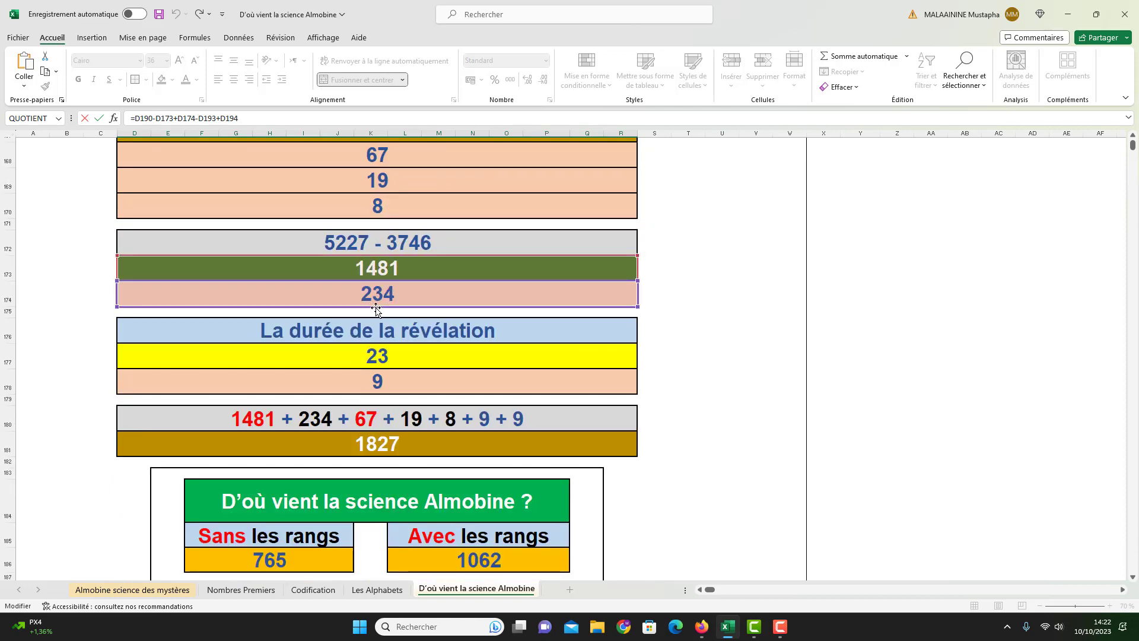
scroll(373, 290, down, 3)
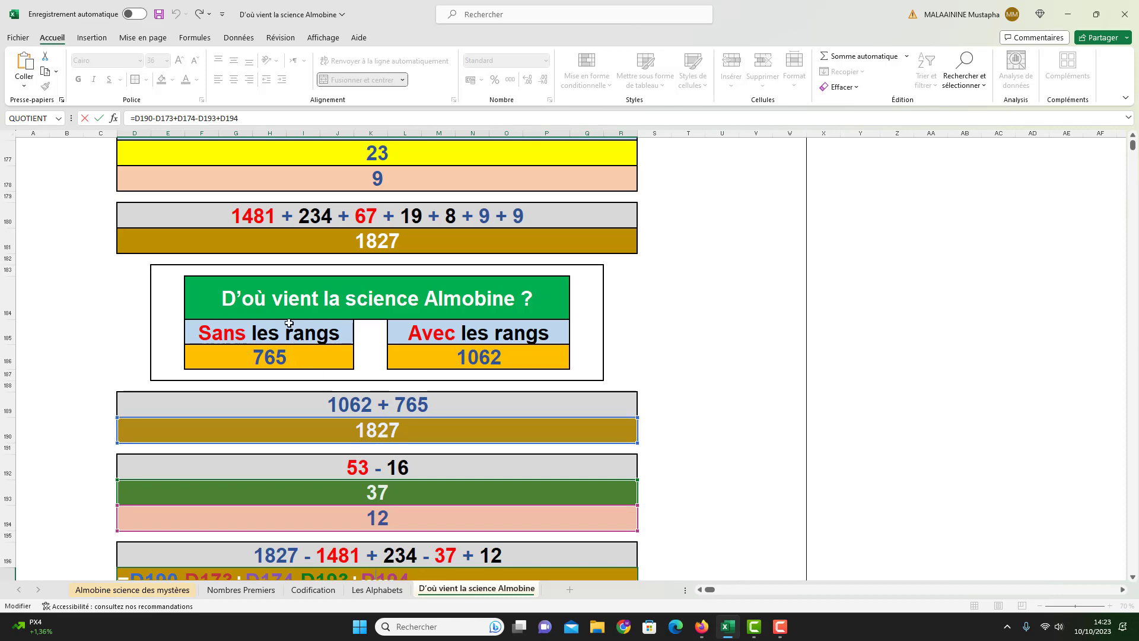
scroll(560, 391, up, 5)
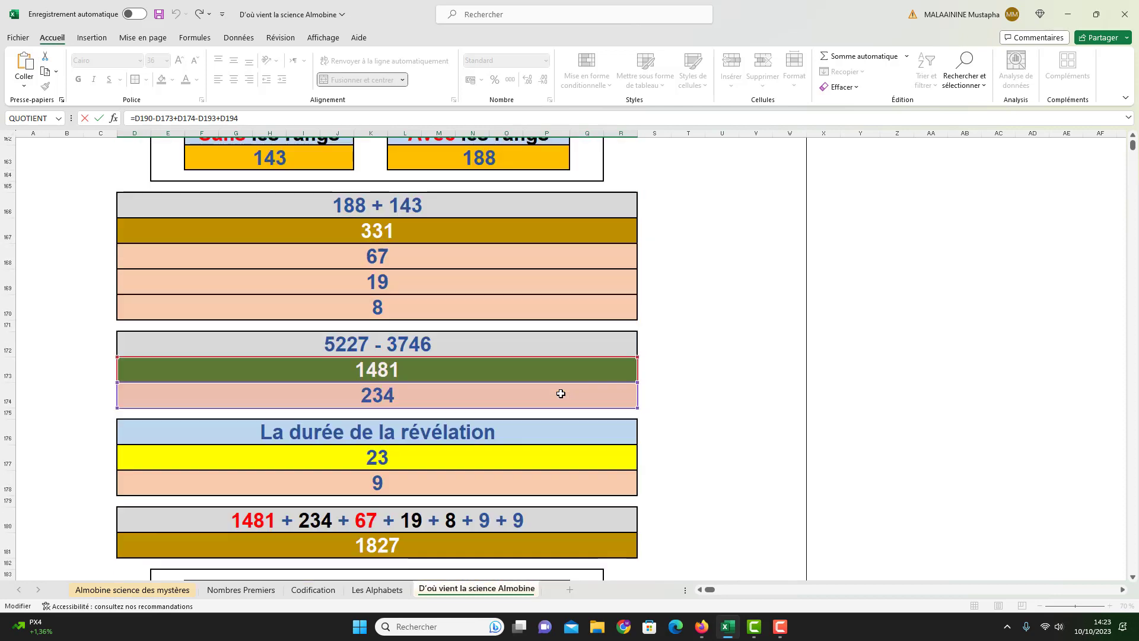
scroll(435, 374, up, 1)
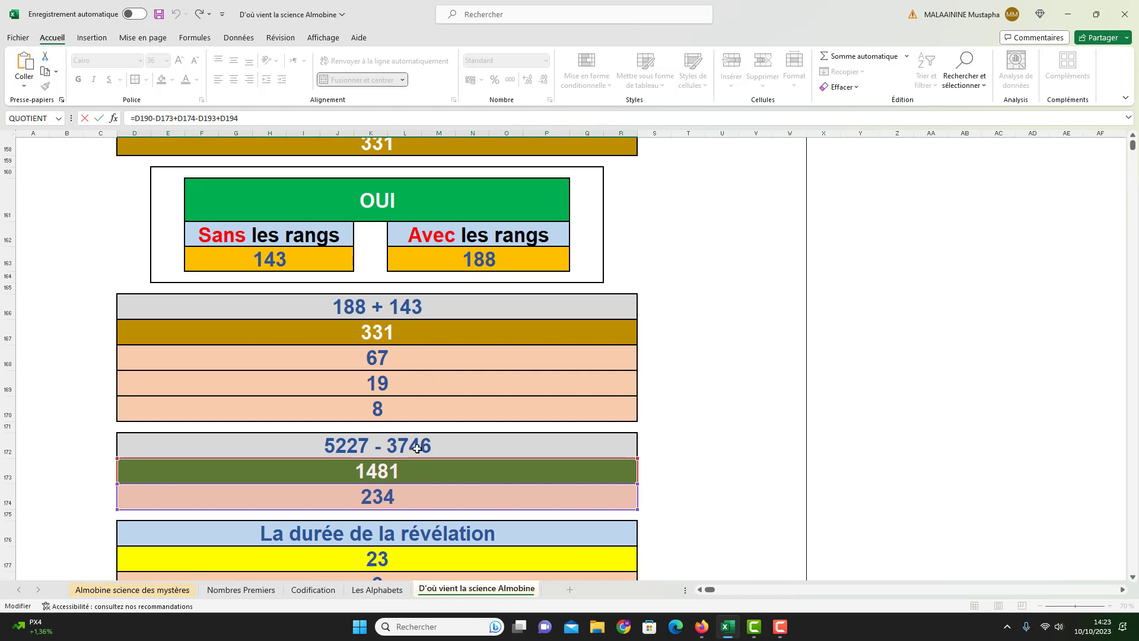
scroll(418, 469, up, 3)
scroll(418, 468, up, 3)
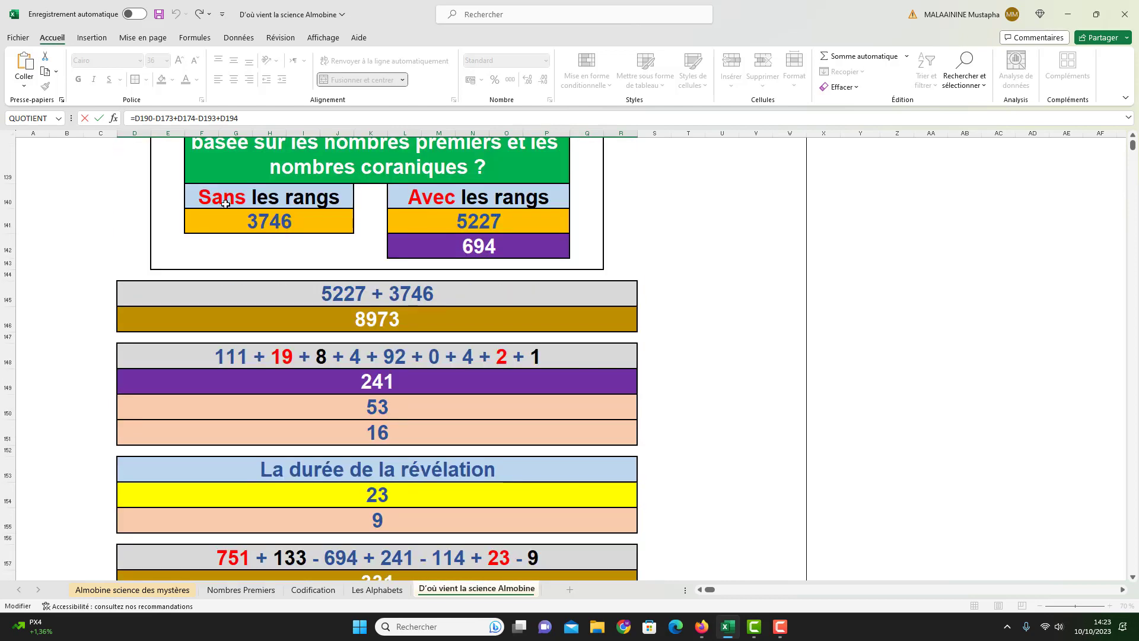
scroll(346, 225, down, 9)
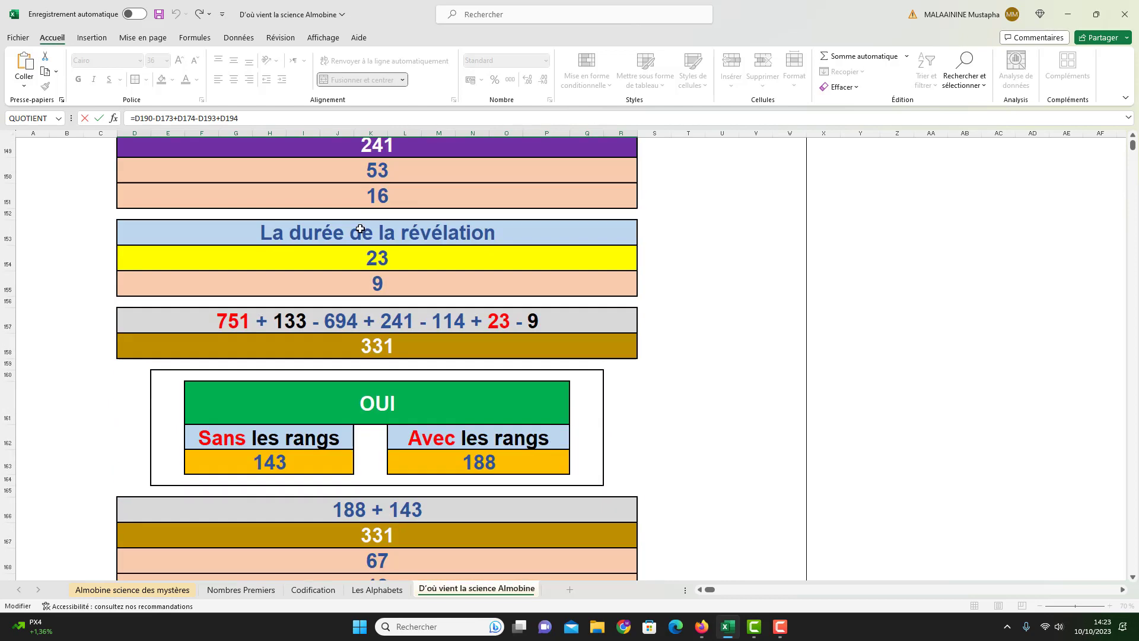
scroll(360, 228, down, 3)
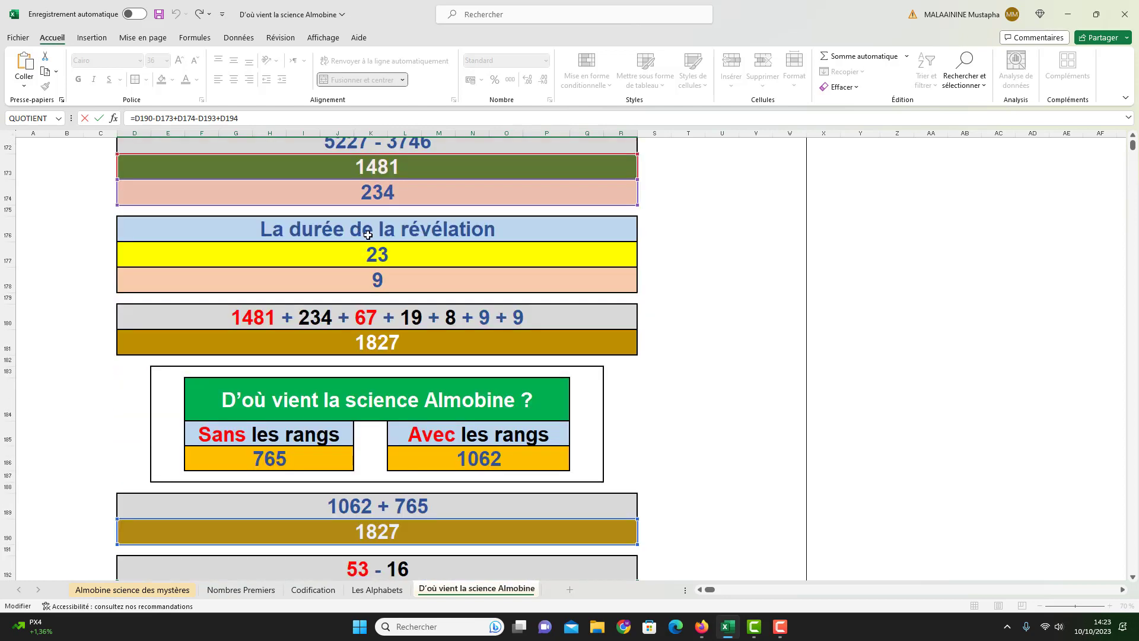
scroll(417, 452, down, 1)
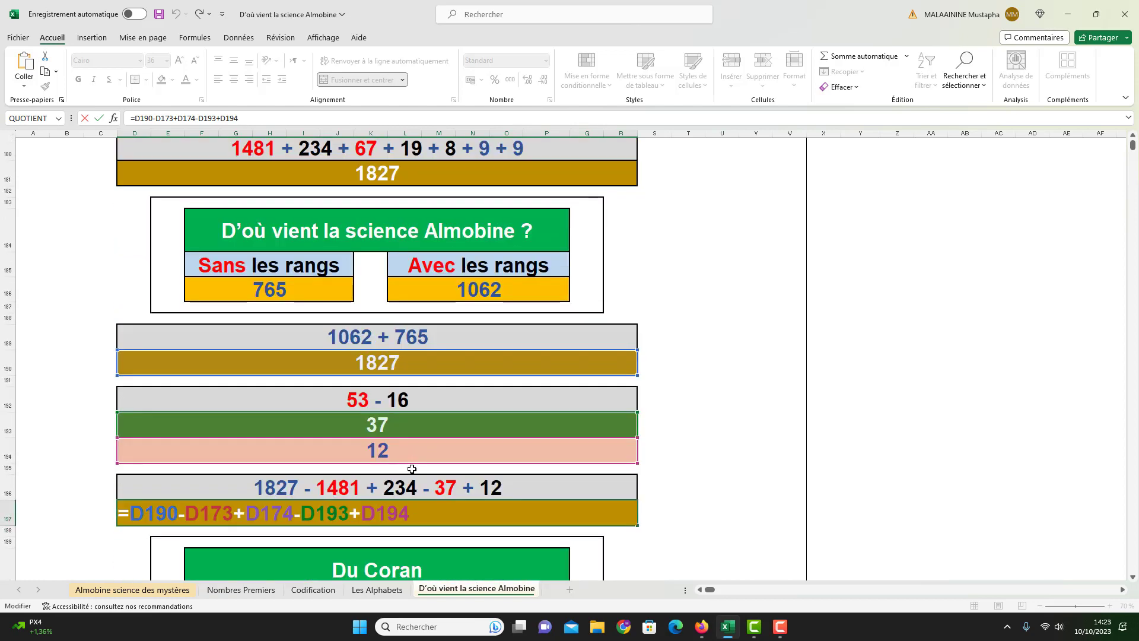
key(Return)
- Inspect the formula in D207 and identify the "Du Coran" values it adds, leaving the formula as it is
scroll(412, 468, down, 3)
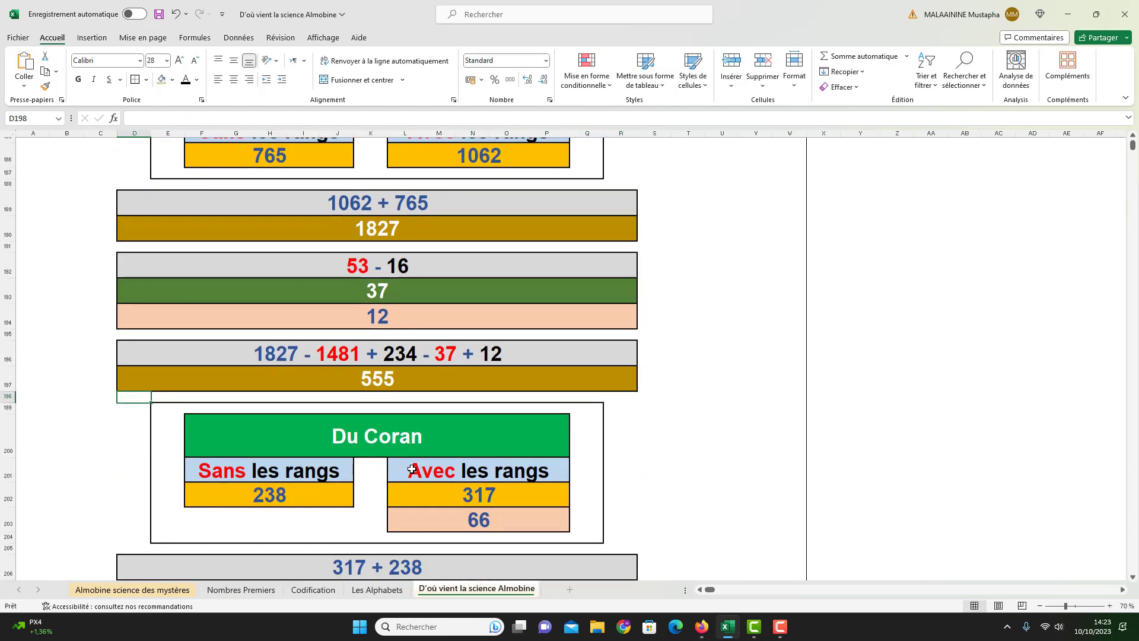
double_click(380, 520)
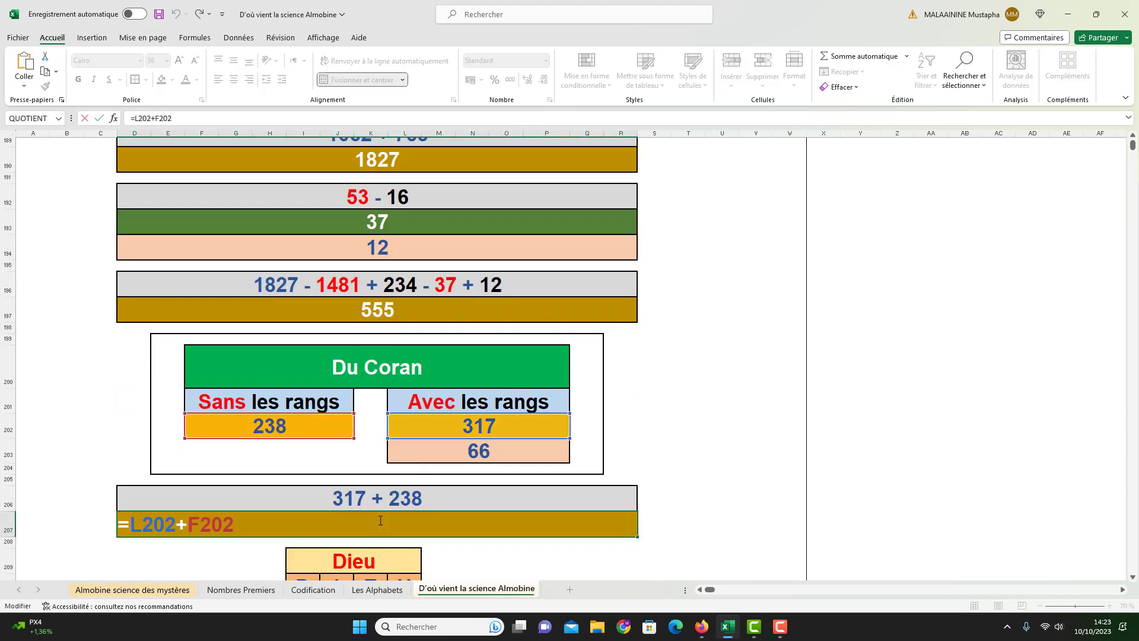
key(Return)
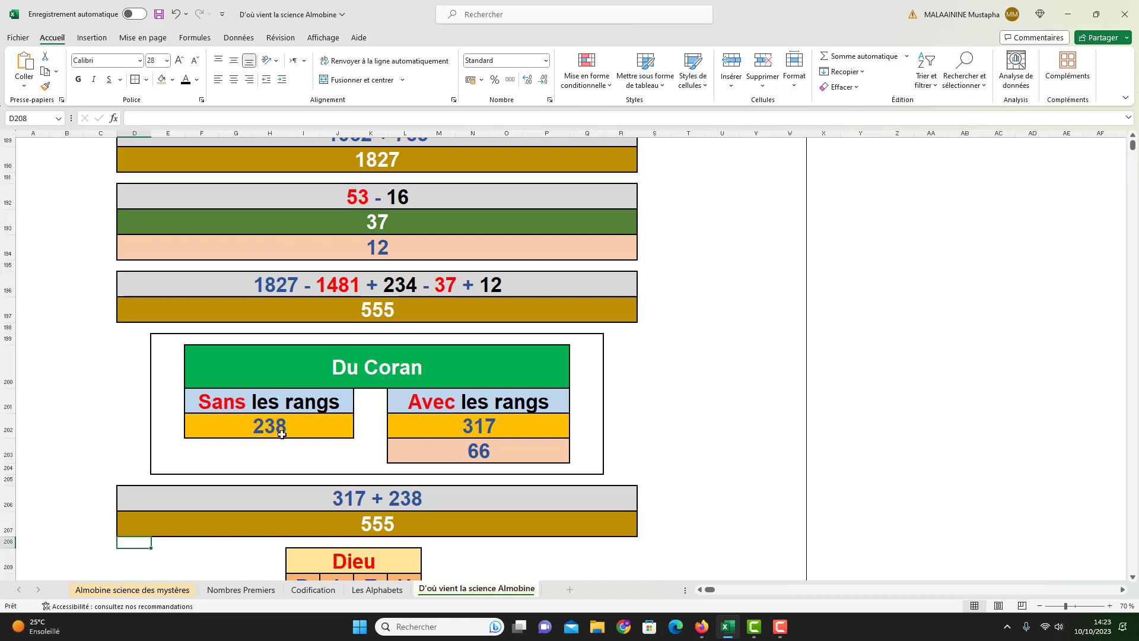
double_click(368, 519)
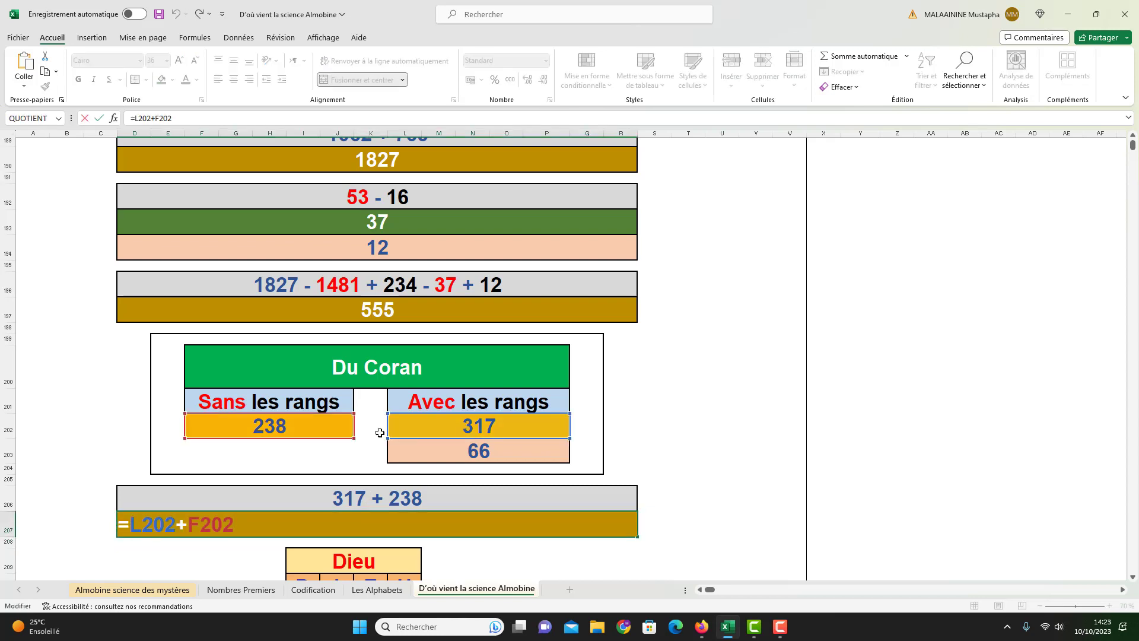
key(Return)
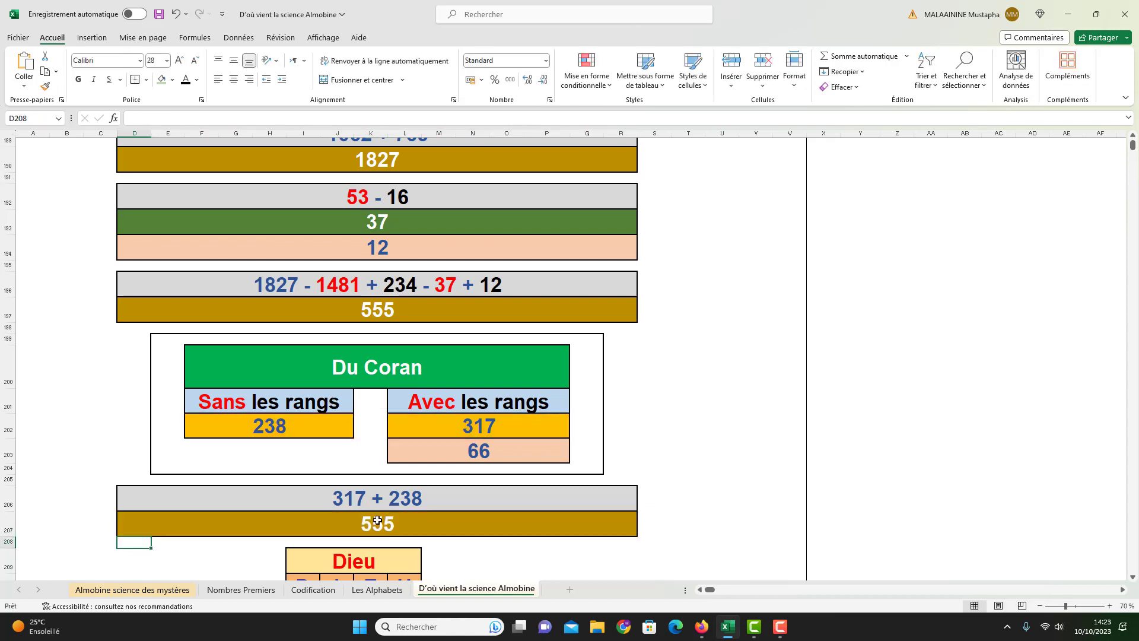
- Compare the result in D197 with the "Du Coran" total in D207
click(383, 314)
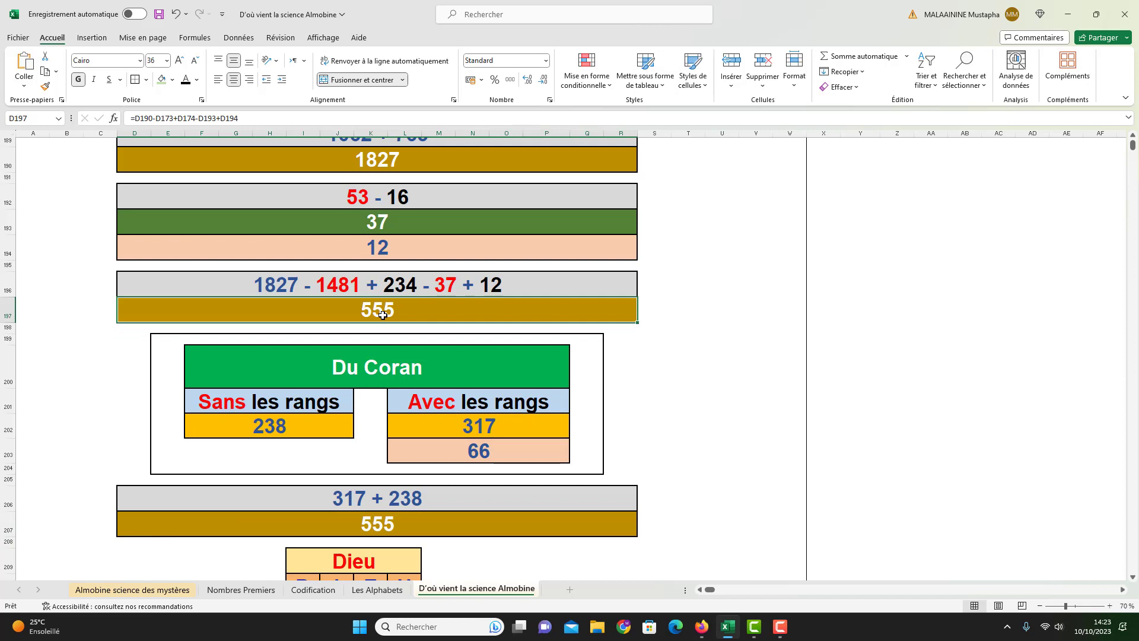
scroll(382, 314, up, 4)
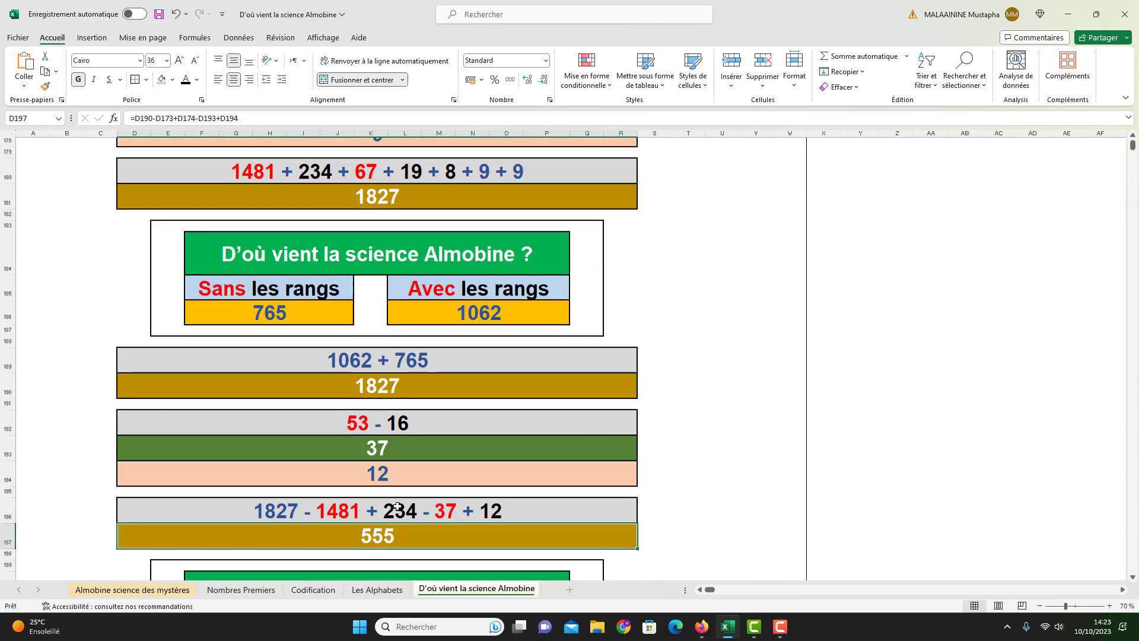
scroll(451, 331, down, 5)
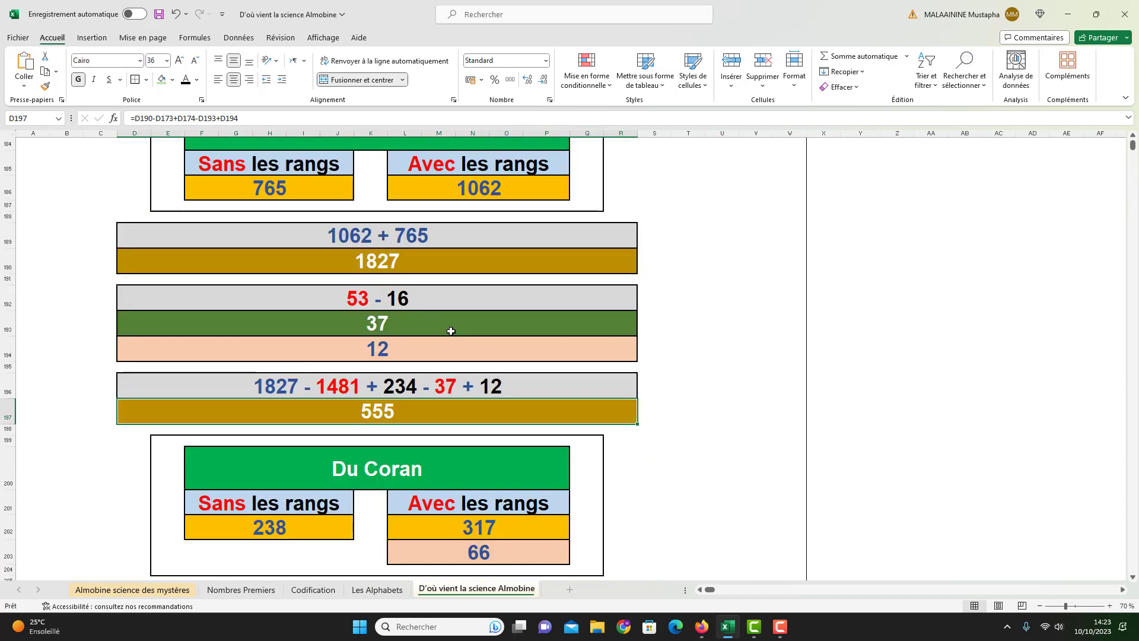
click(395, 487)
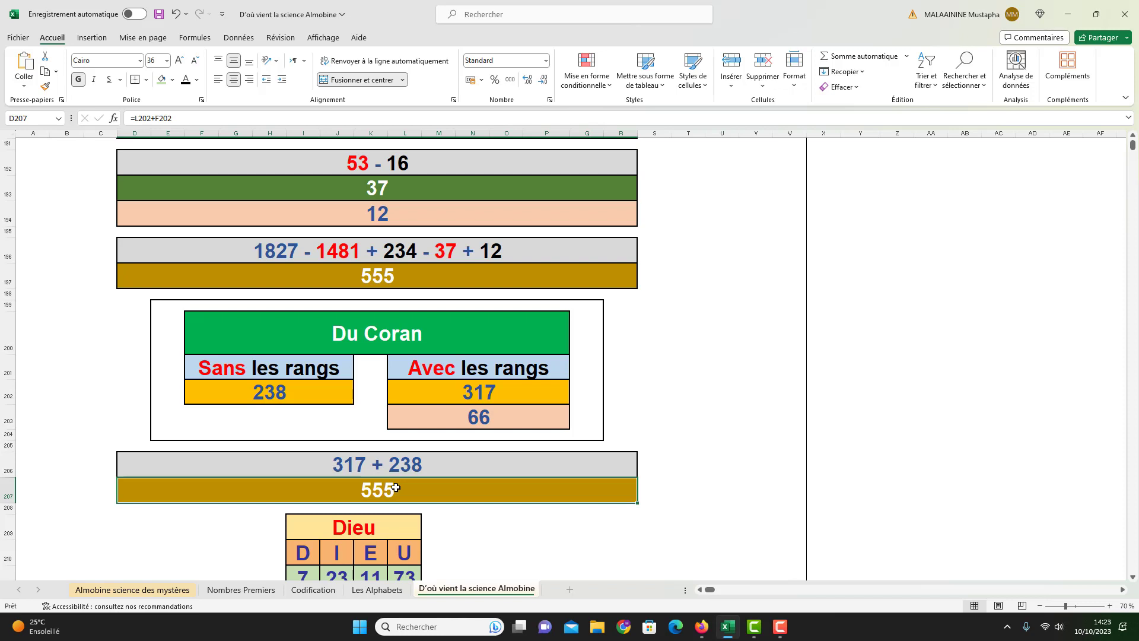
- Select the "Dieu" letter-value block together with its total, rows 209 to 212
scroll(395, 488, down, 1)
drag(145, 453, 612, 526)
scroll(613, 526, down, 1)
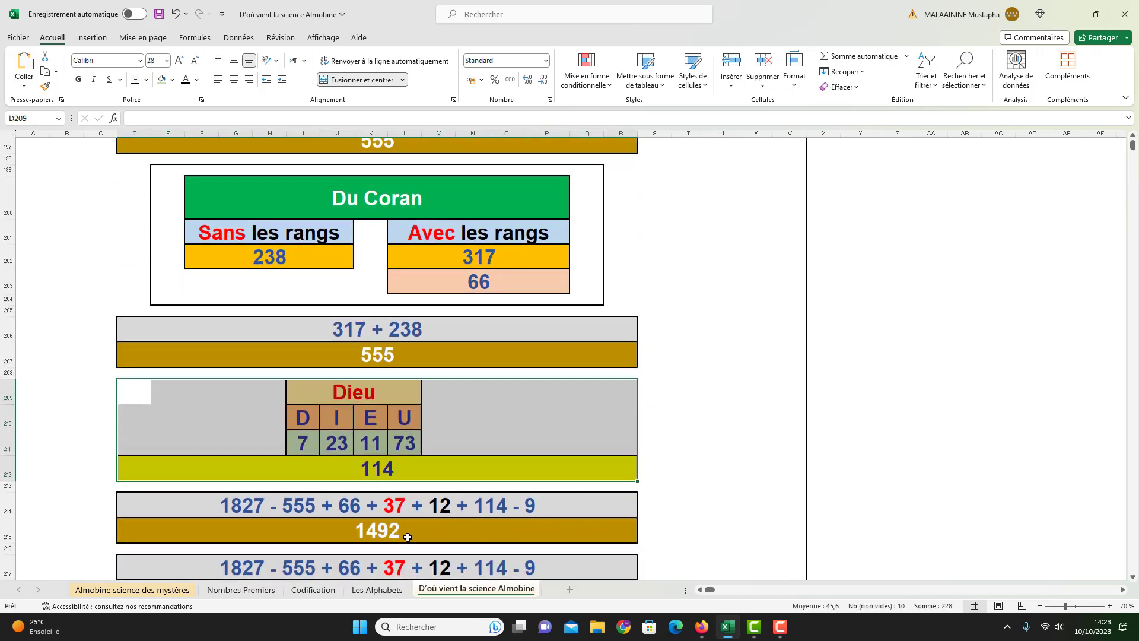
- Inspect the formula in D215 and trace its source cells from D178 to D212, leaving the formula as it is
double_click(408, 537)
scroll(392, 455, up, 2)
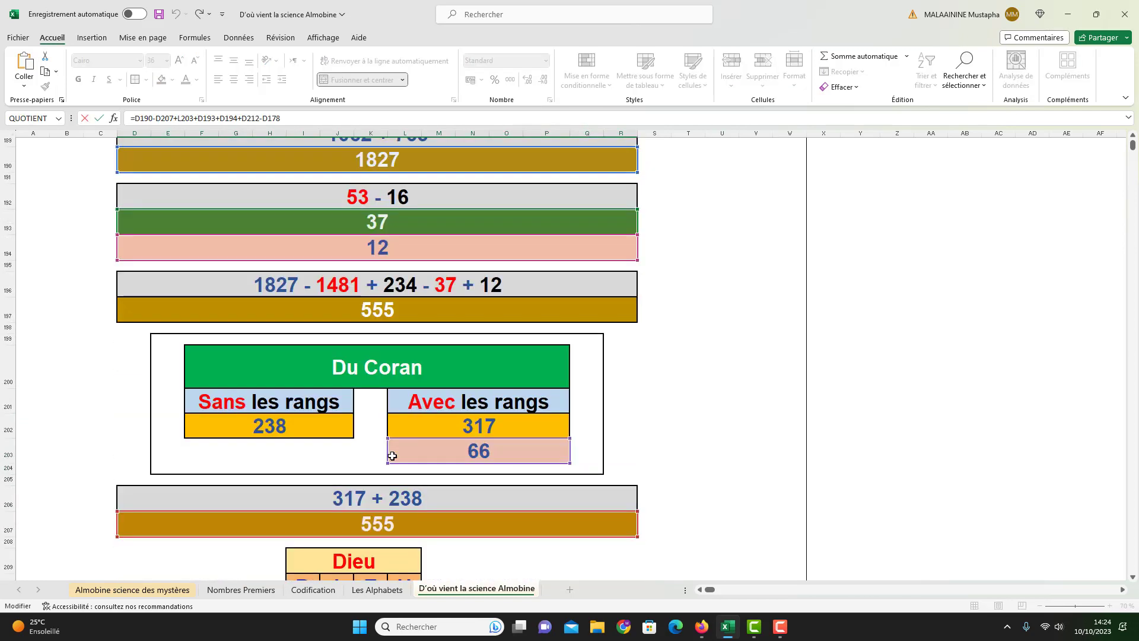
scroll(392, 455, up, 5)
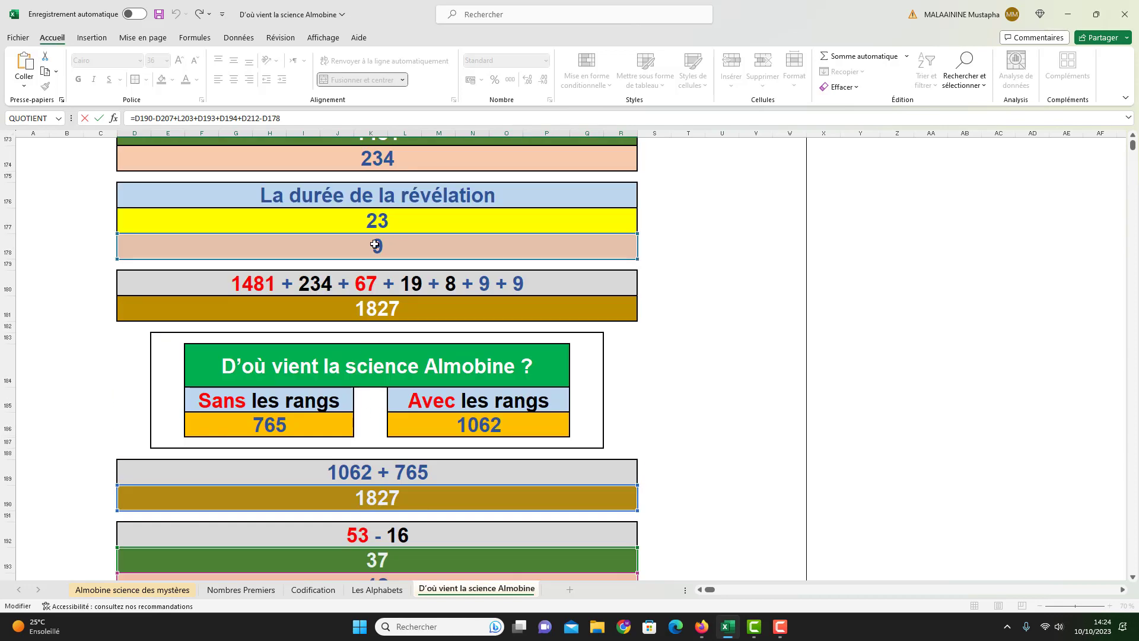
scroll(401, 250, down, 3)
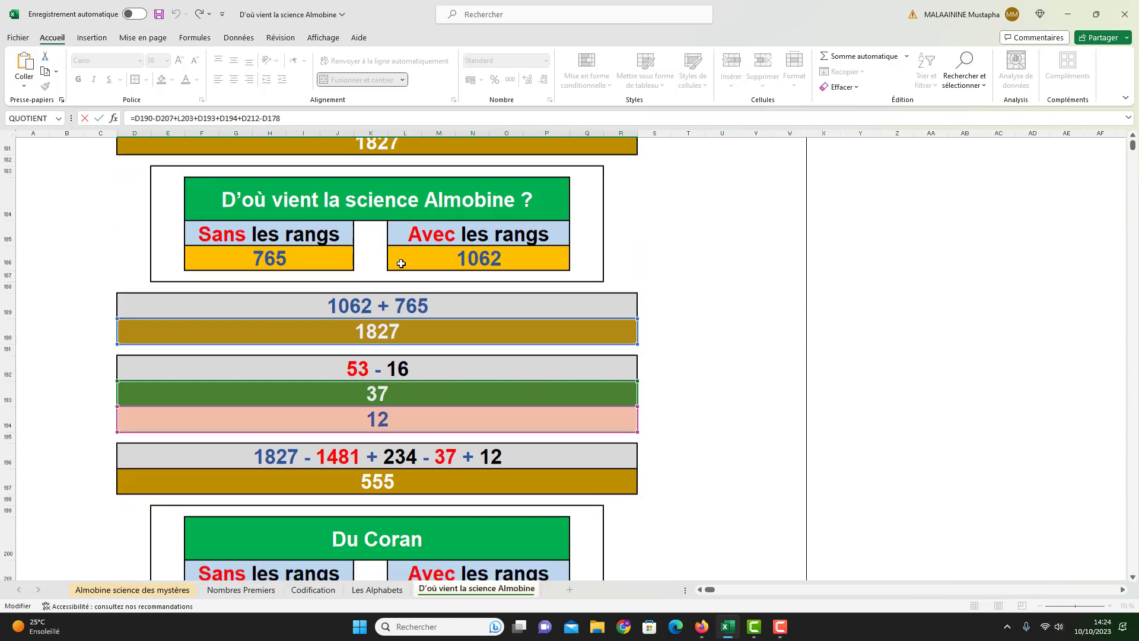
scroll(387, 416, down, 5)
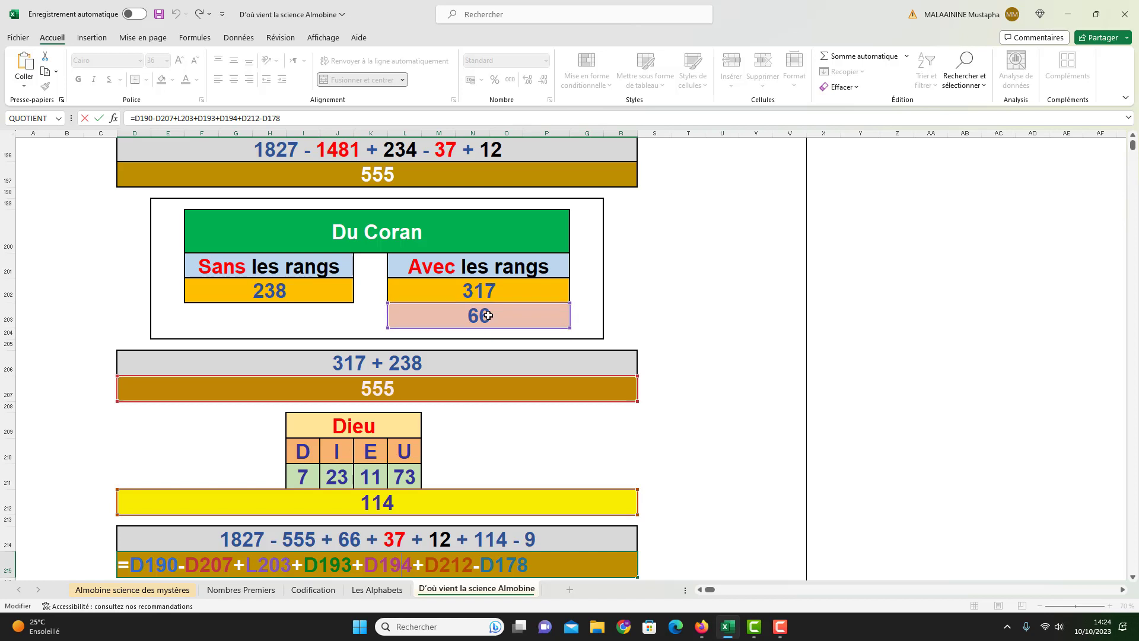
scroll(450, 356, down, 2)
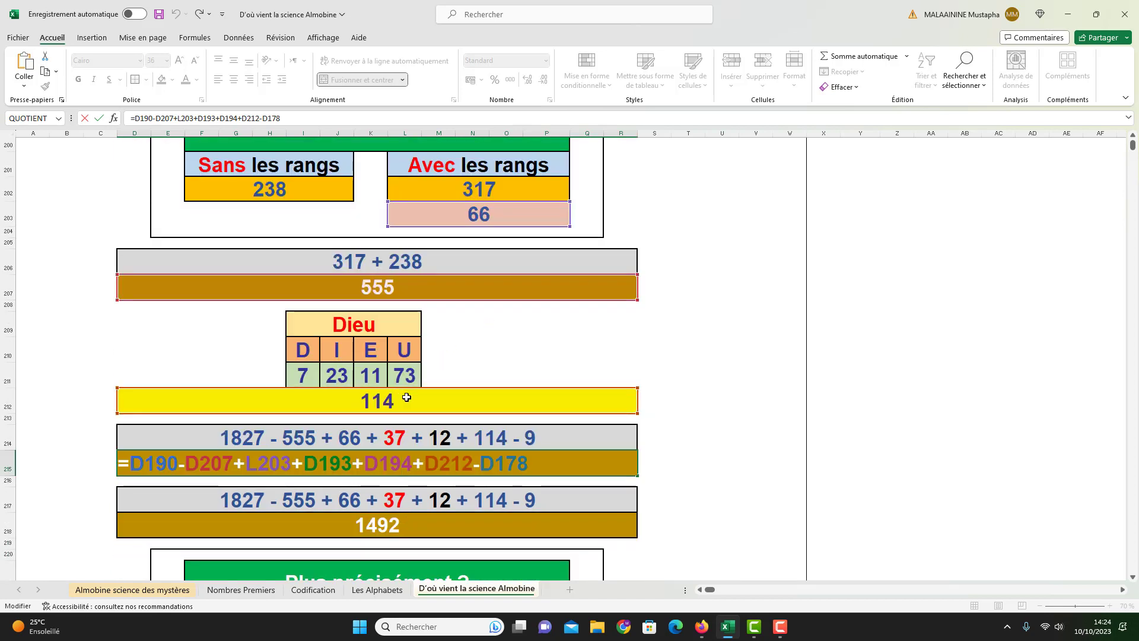
key(Return)
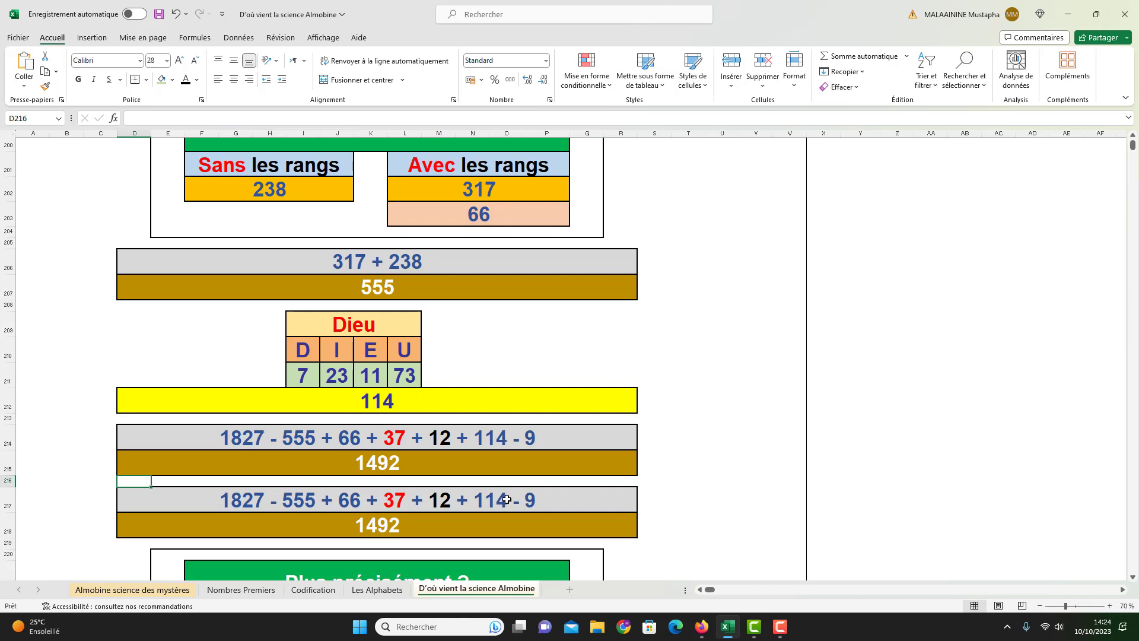
- Compare the result in D215 with the "Plus précisément ?" total in D227
click(379, 472)
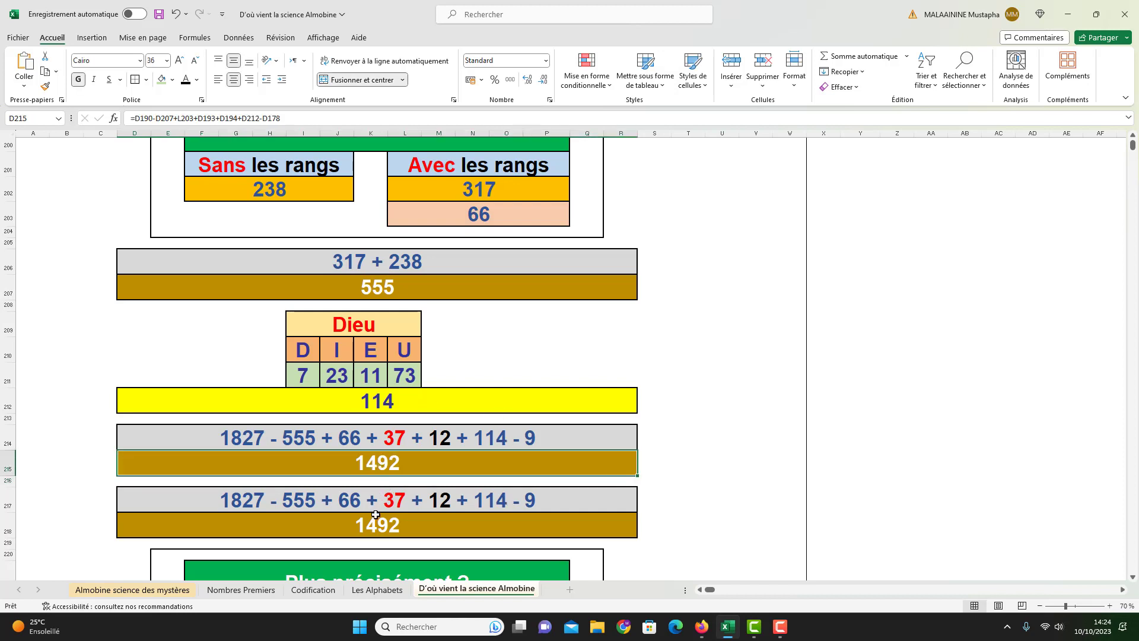
scroll(391, 496, down, 3)
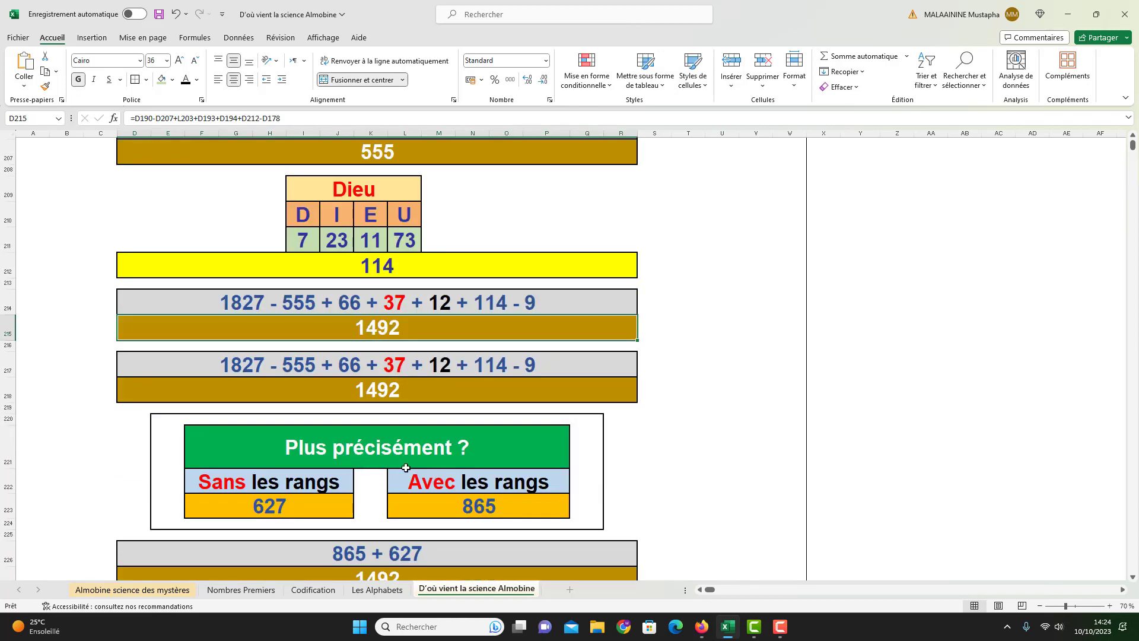
scroll(406, 468, down, 1)
click(387, 508)
scroll(387, 508, up, 4)
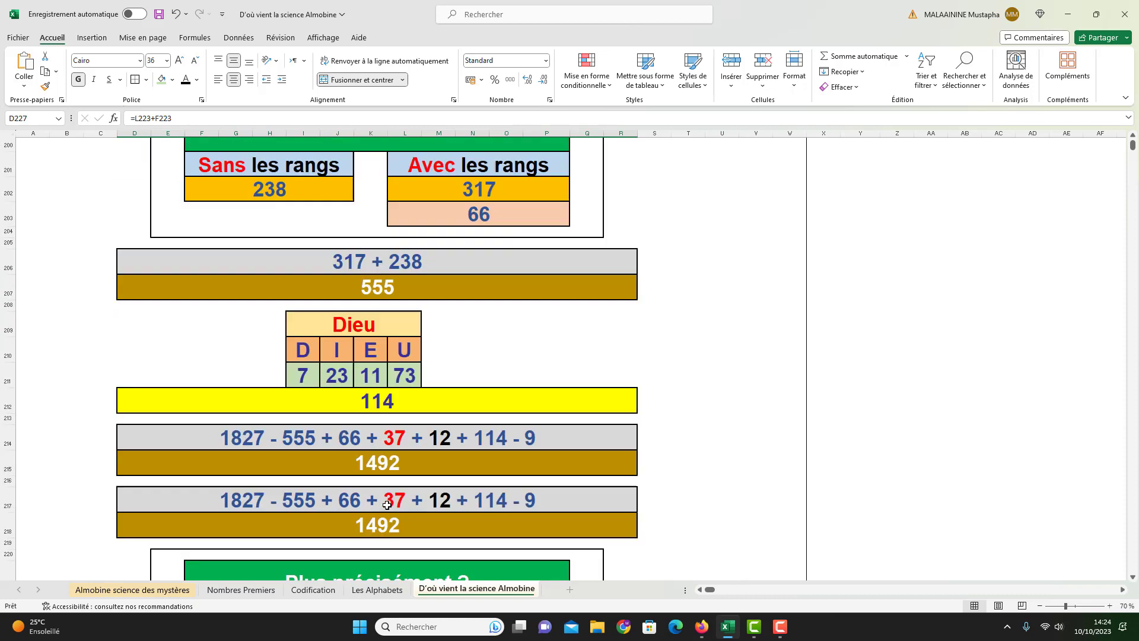
scroll(406, 219, down, 2)
scroll(411, 279, down, 1)
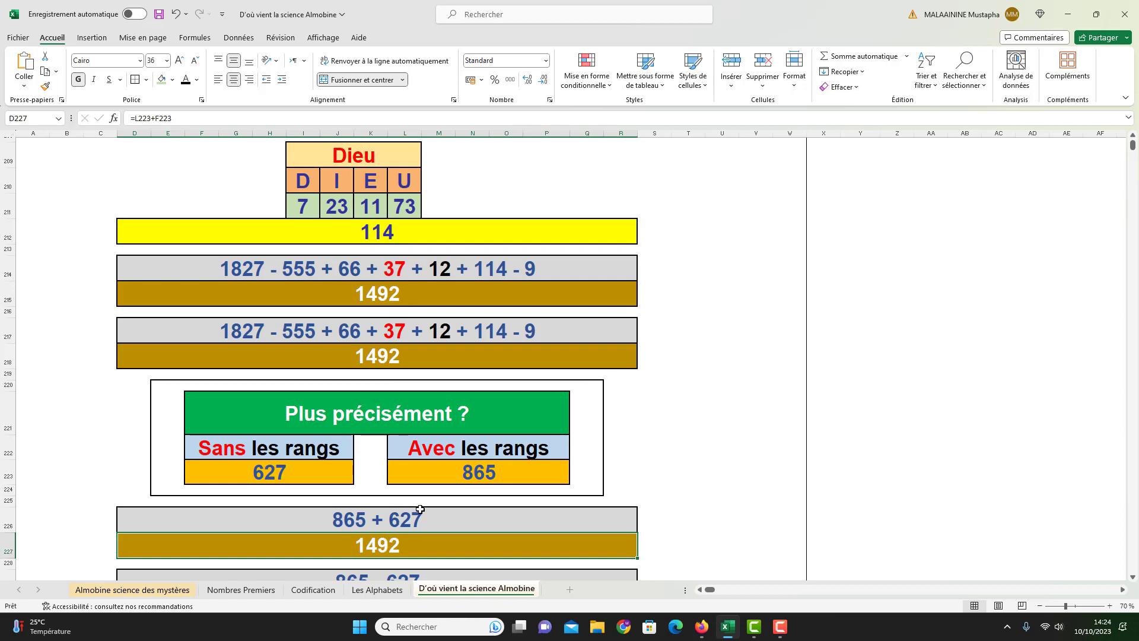
- Enter the formula =L223-F223 in D230 to subtract the "Sans les rangs" value from the "Avec les rangs" value of "Plus précisément ?"
scroll(420, 509, down, 1)
click(377, 540)
text(=)
click(483, 412)
text(-)
click(328, 410)
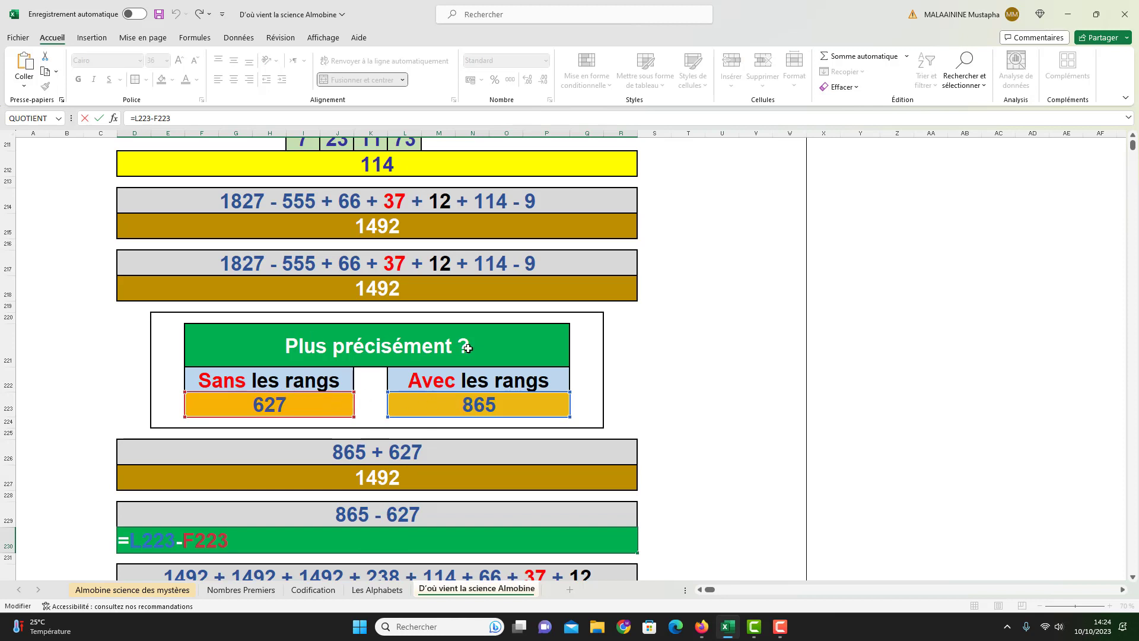
key(Return)
- Inspect the formula in D233 and trace its source cells back to D193 and D194, leaving the formula as it is
scroll(431, 483, down, 2)
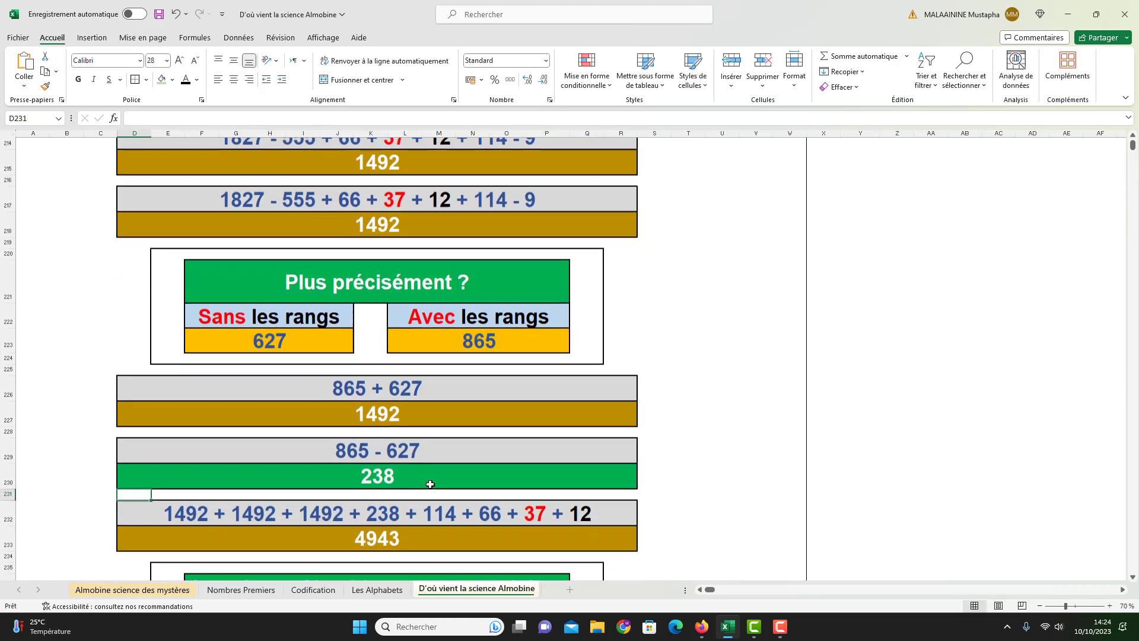
double_click(399, 528)
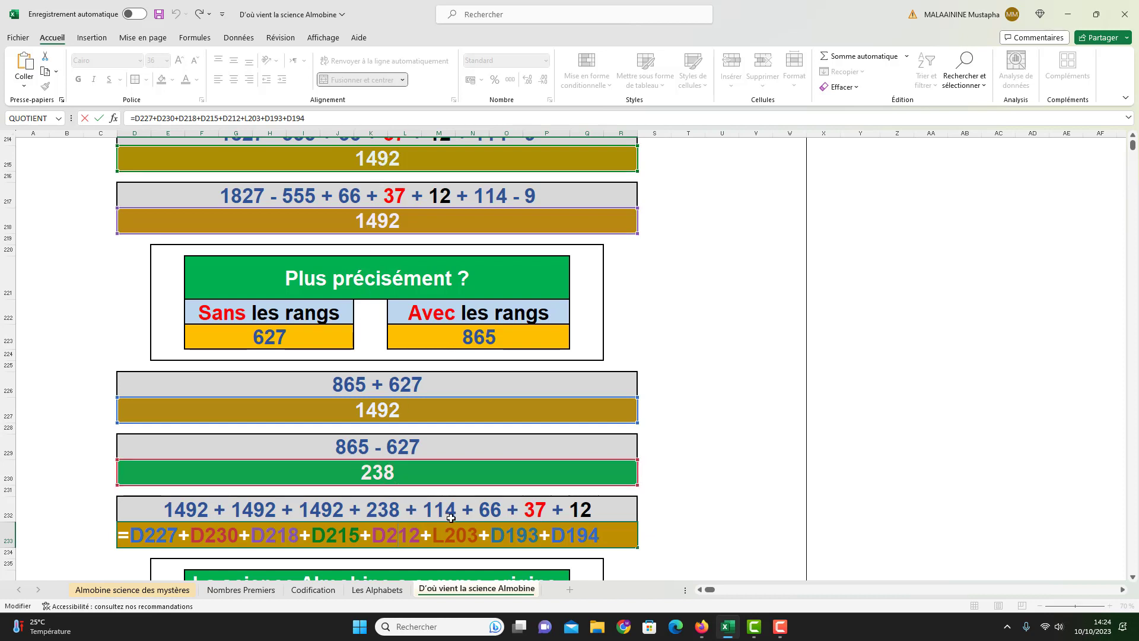
scroll(497, 510, up, 8)
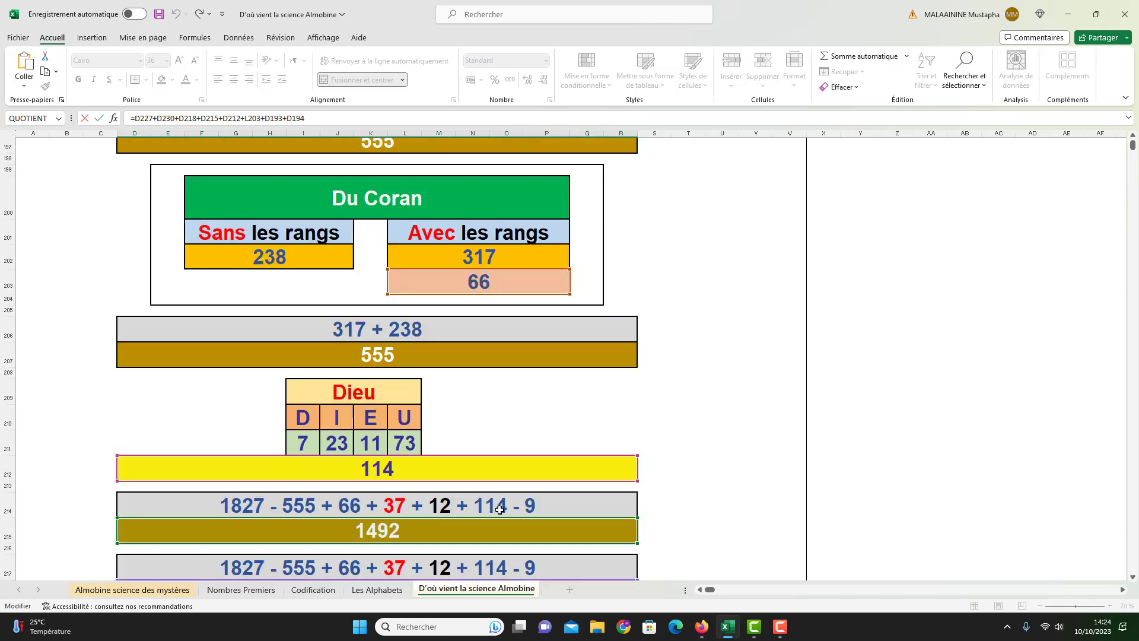
scroll(507, 417, up, 1)
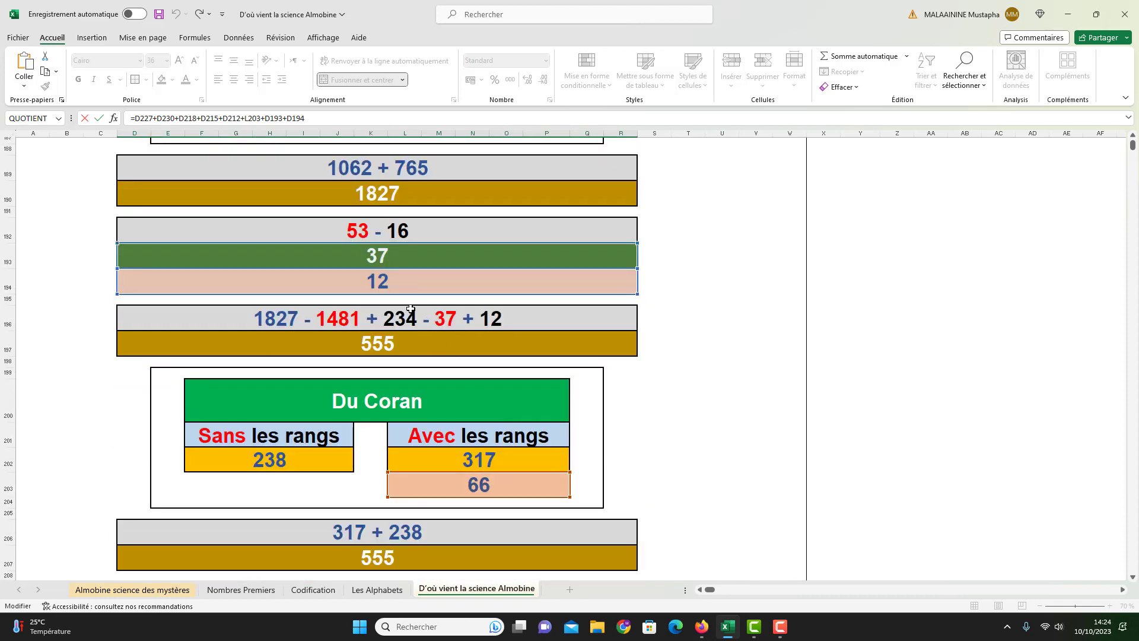
scroll(429, 315, down, 9)
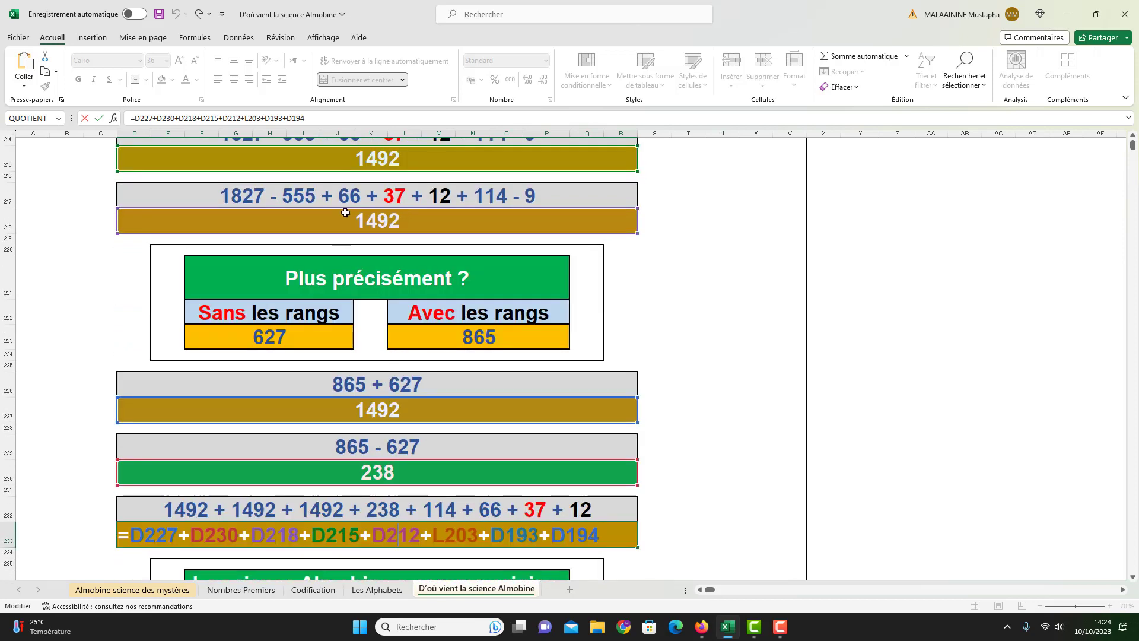
scroll(428, 436, up, 7)
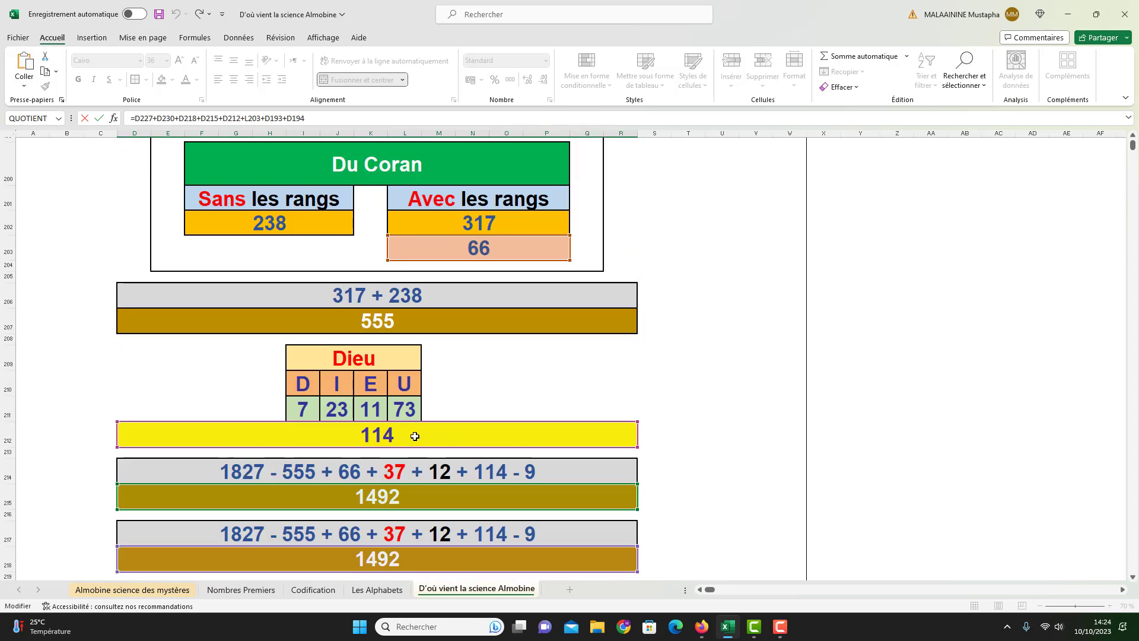
scroll(478, 408, up, 5)
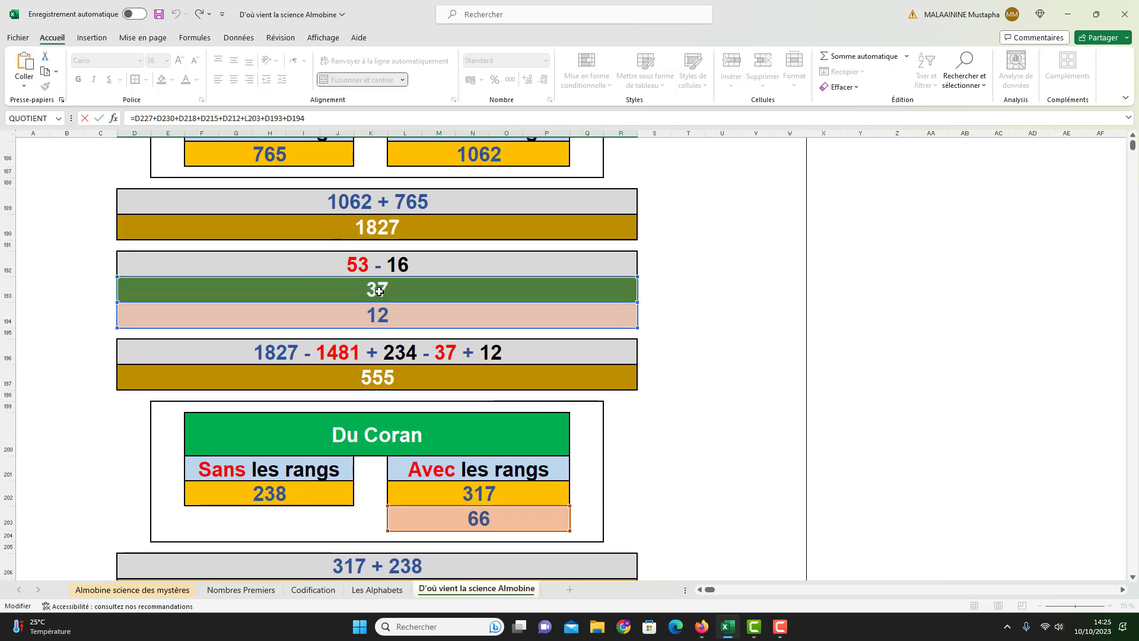
key(Return)
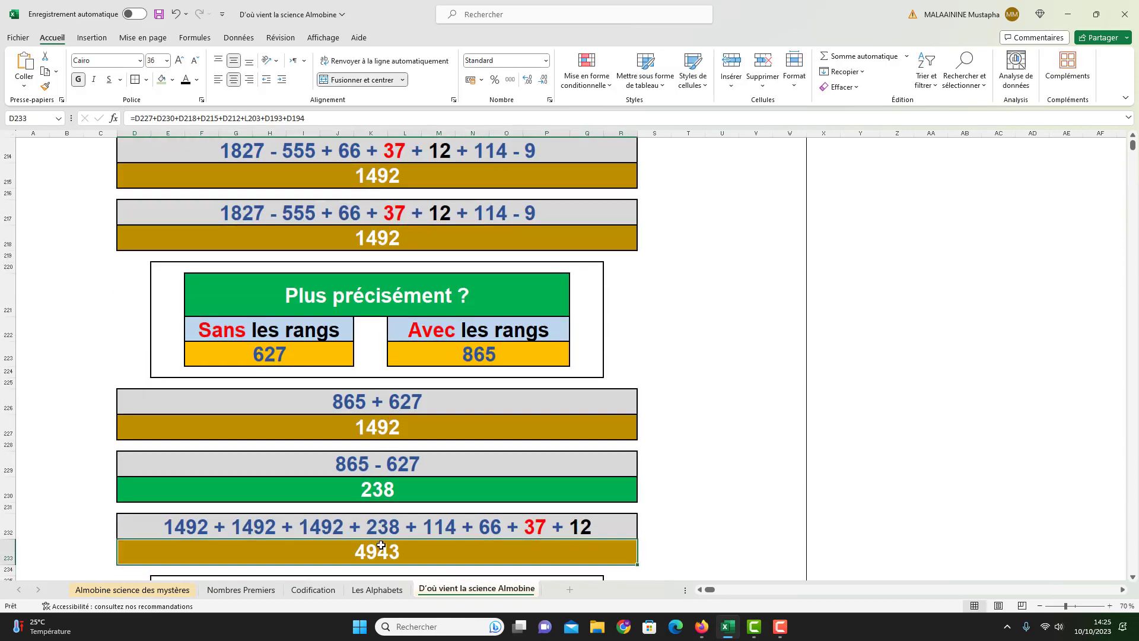
- Compare the result in D233 with the total in D242 below "La science Almobine a comme origine les lettres mystérieuses du Coran"
click(385, 542)
scroll(393, 537, down, 4)
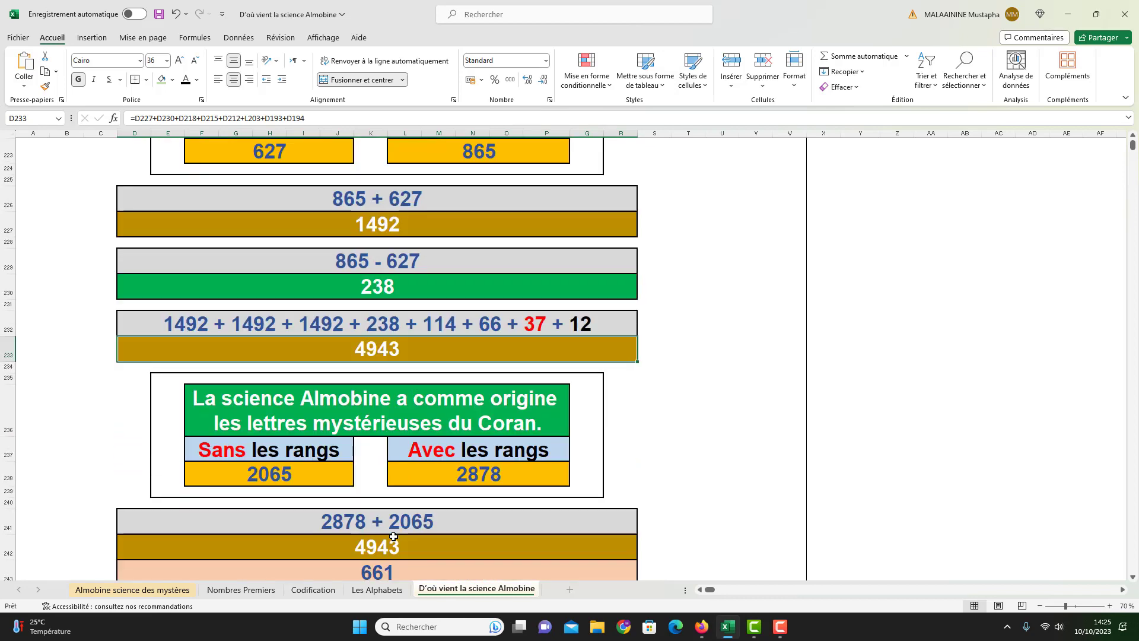
click(384, 517)
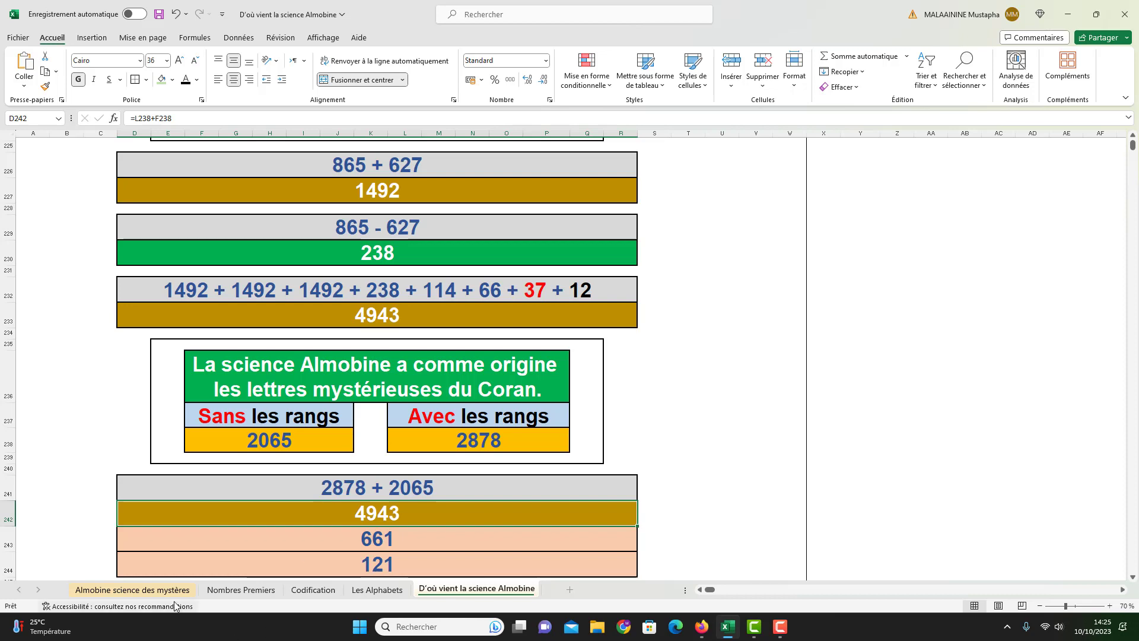
- View the "Almobine science des mystères" sheet, then return to the "D'où vient la science Almobine" sheet
key(ctrl+Page_Up)
key(ctrl+Page_Up)
key(ctrl+Page_Up)
key(ctrl+Page_Up)
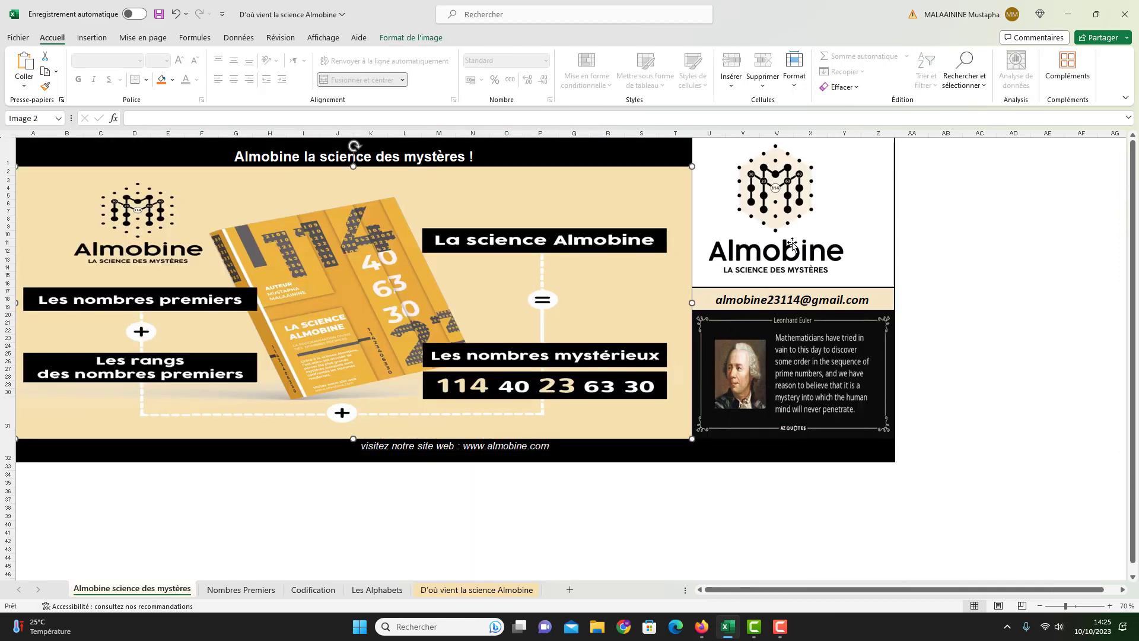
click(482, 589)
- Check D243, then inspect the formula in D247 and trace its source cells up to "La durée de la révélation", leaving it as it is
scroll(497, 538, down, 1)
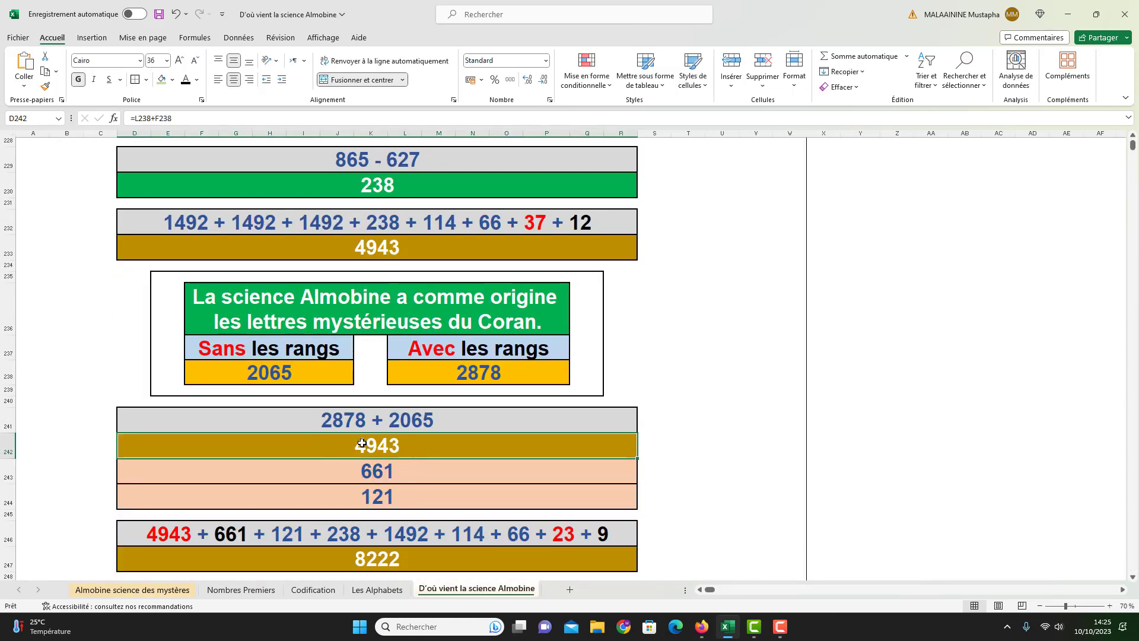
click(357, 475)
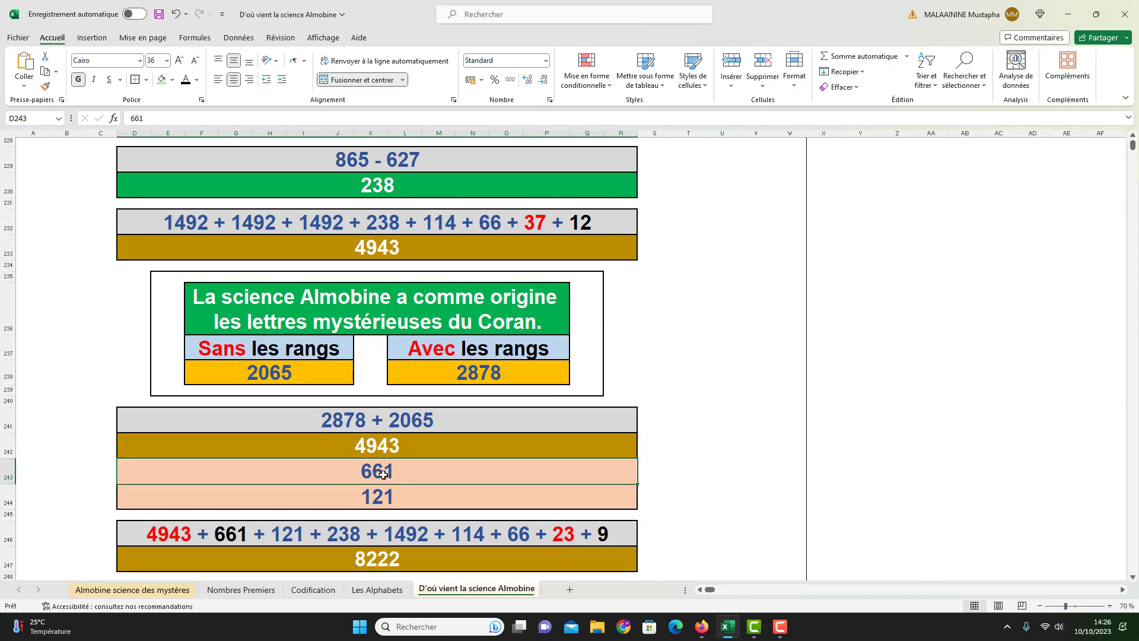
double_click(384, 558)
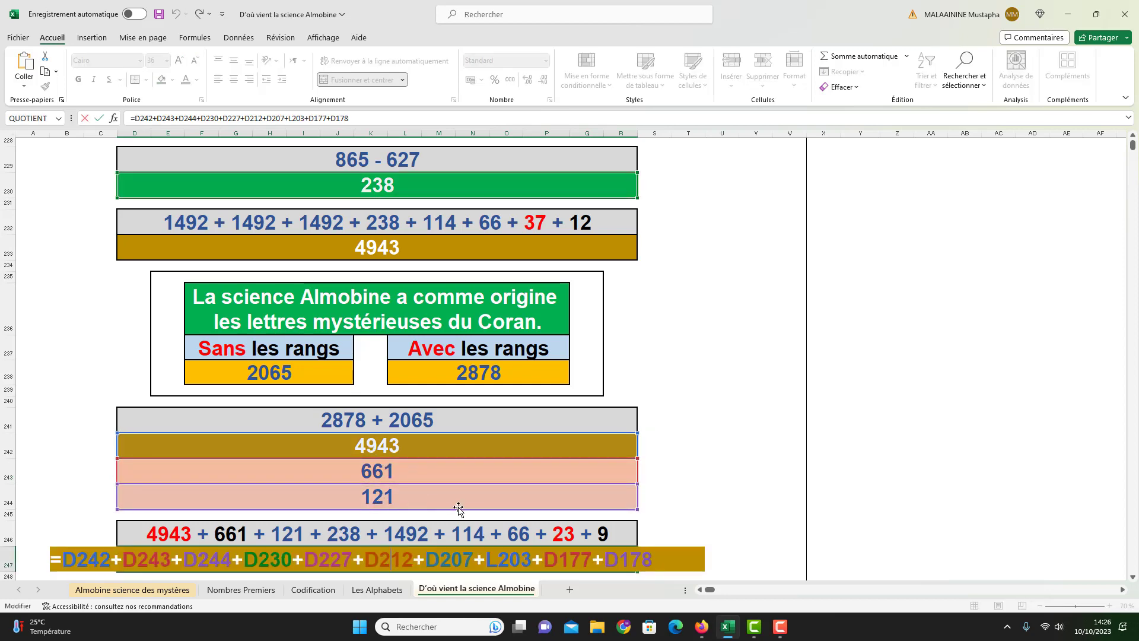
scroll(420, 428, up, 3)
scroll(459, 456, up, 8)
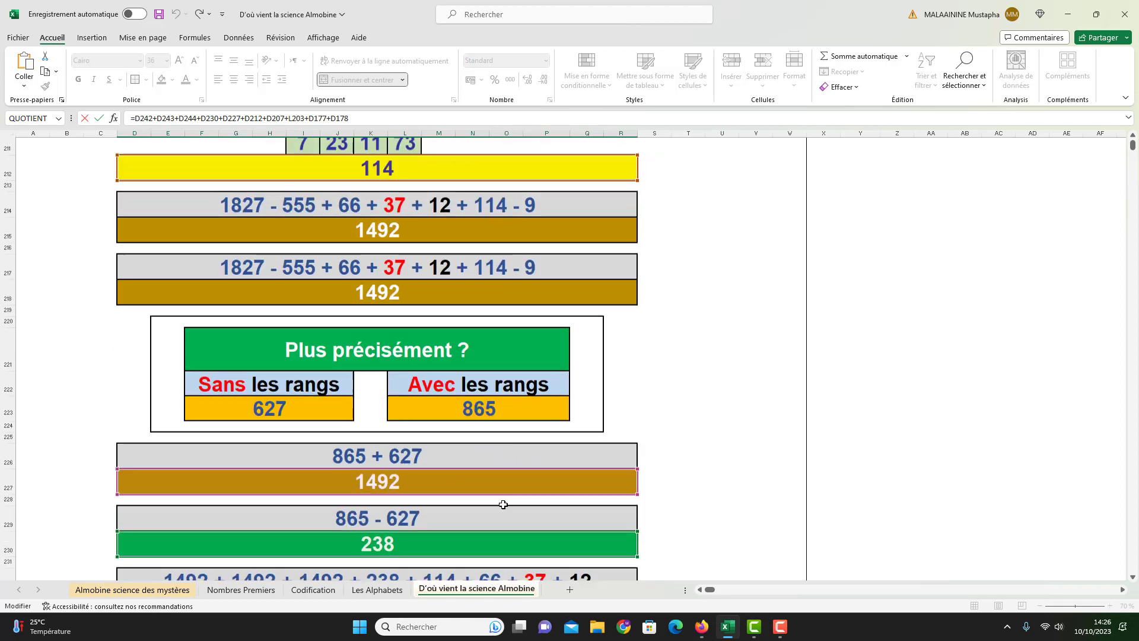
scroll(398, 449, up, 2)
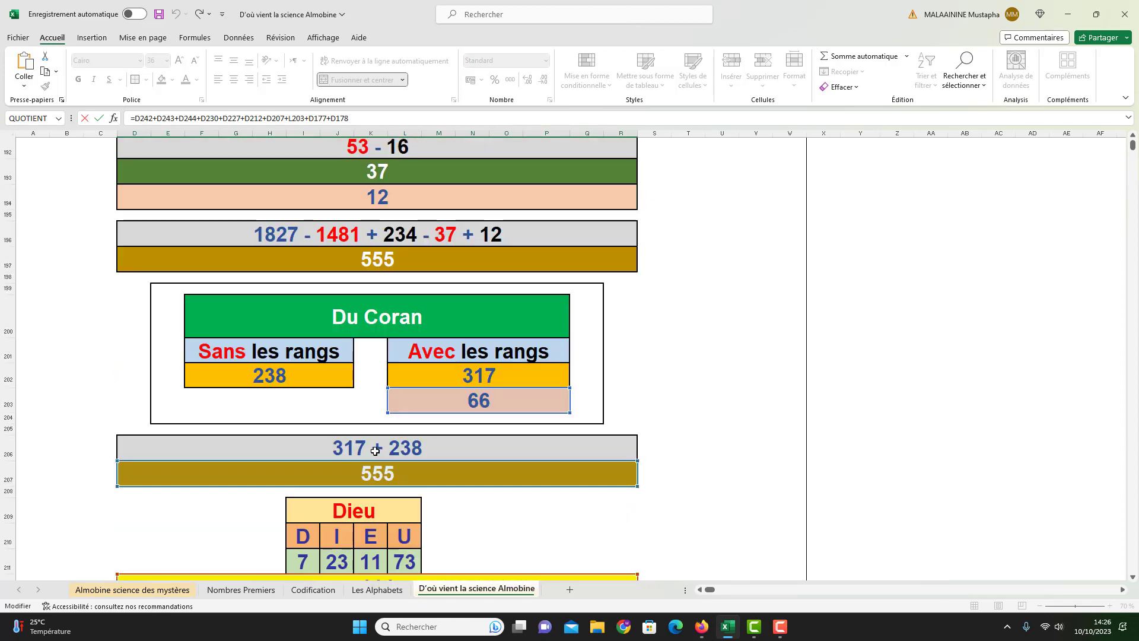
scroll(475, 496, up, 2)
scroll(487, 504, up, 5)
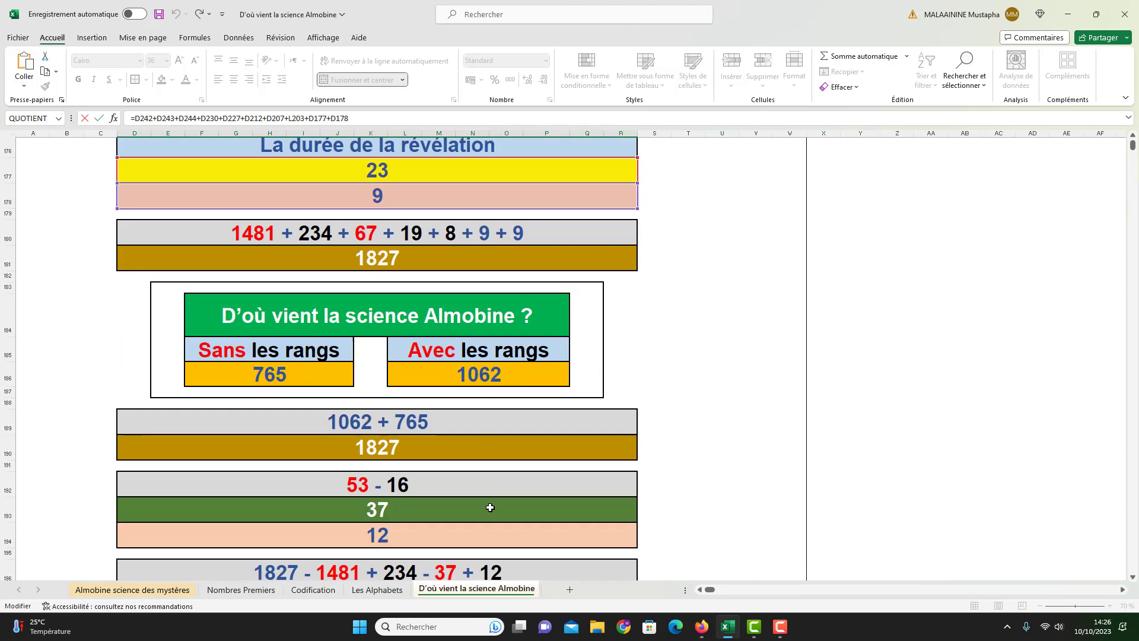
scroll(420, 394, up, 7)
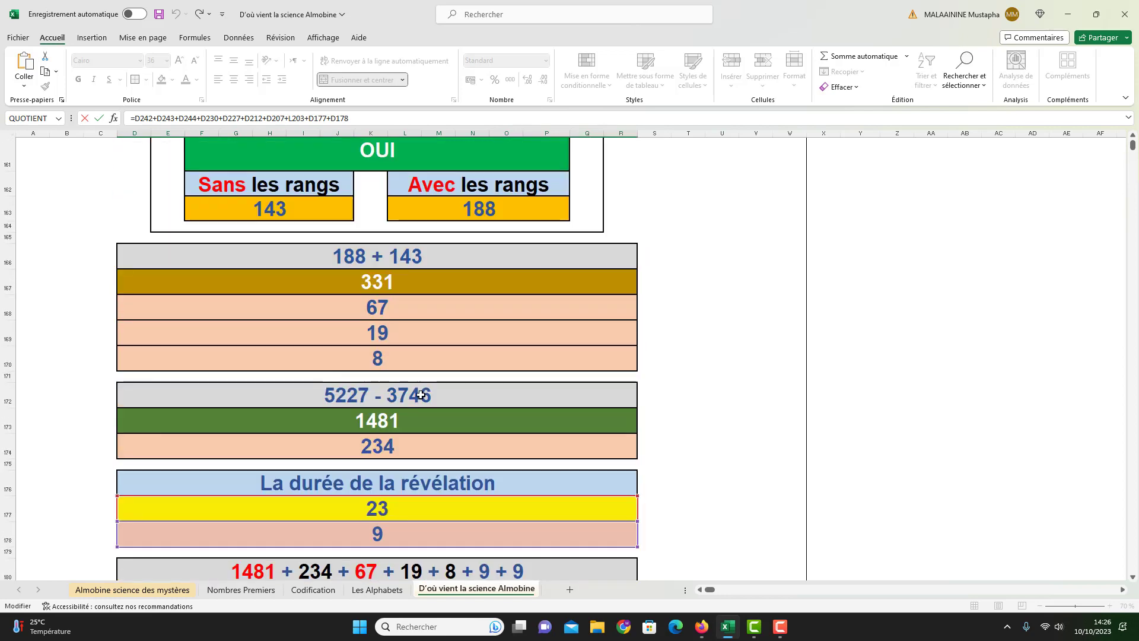
key(Return)
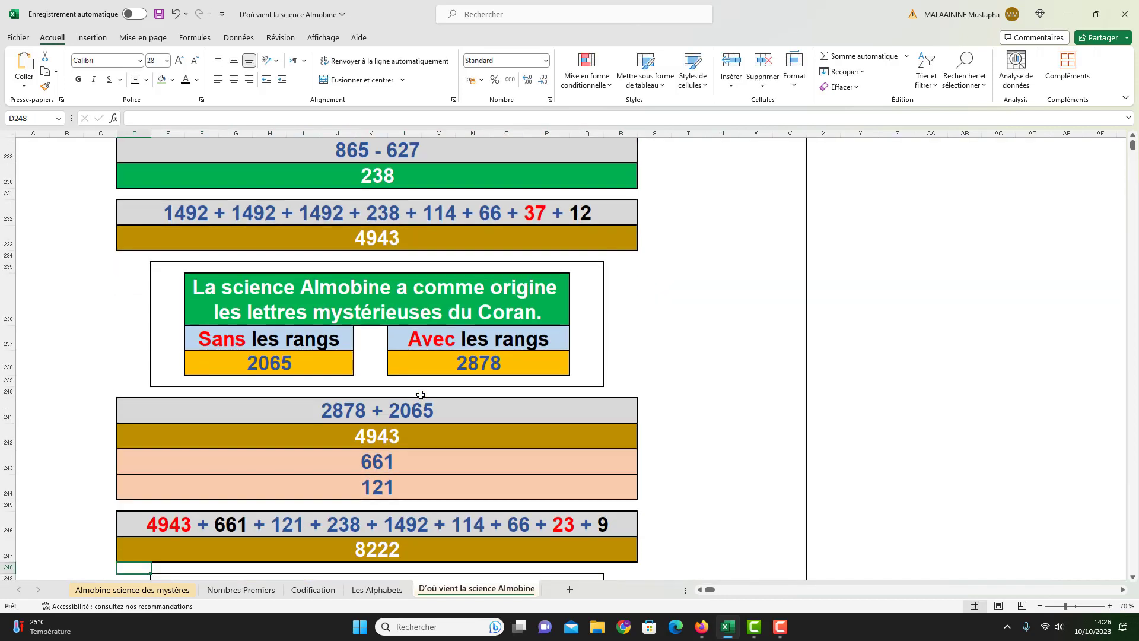
- Reopen the formula in D247 and recheck its references to D207, L203, D177 and D178, leaving the formula as it is
double_click(377, 547)
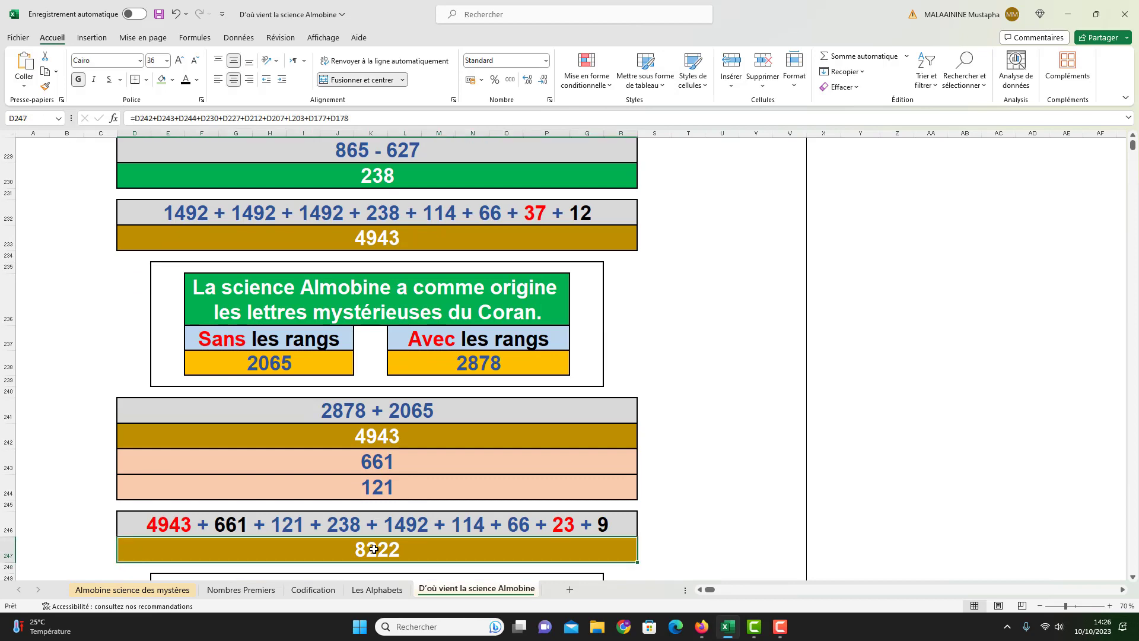
scroll(430, 478, up, 1)
scroll(430, 478, up, 10)
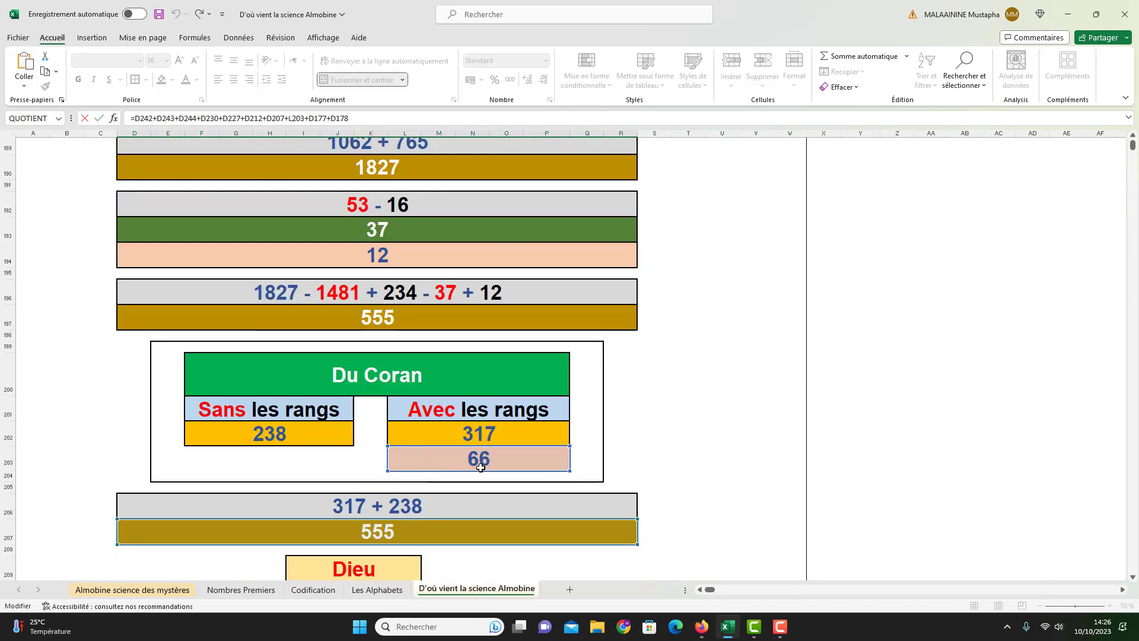
scroll(494, 467, up, 2)
scroll(494, 467, up, 4)
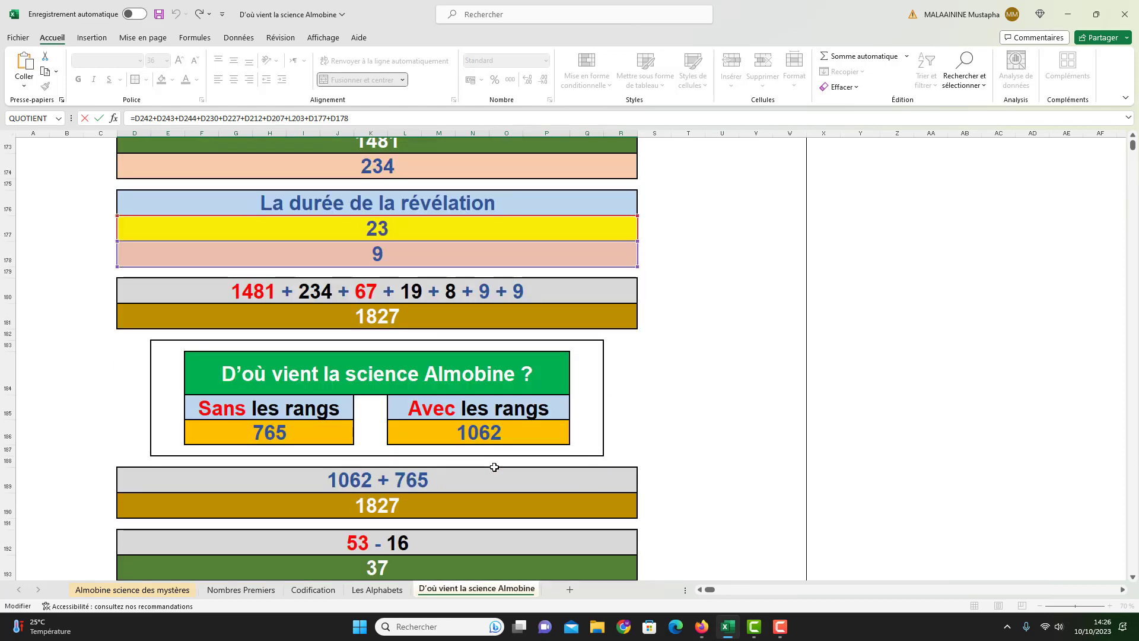
scroll(428, 393, down, 3)
scroll(428, 393, down, 3)
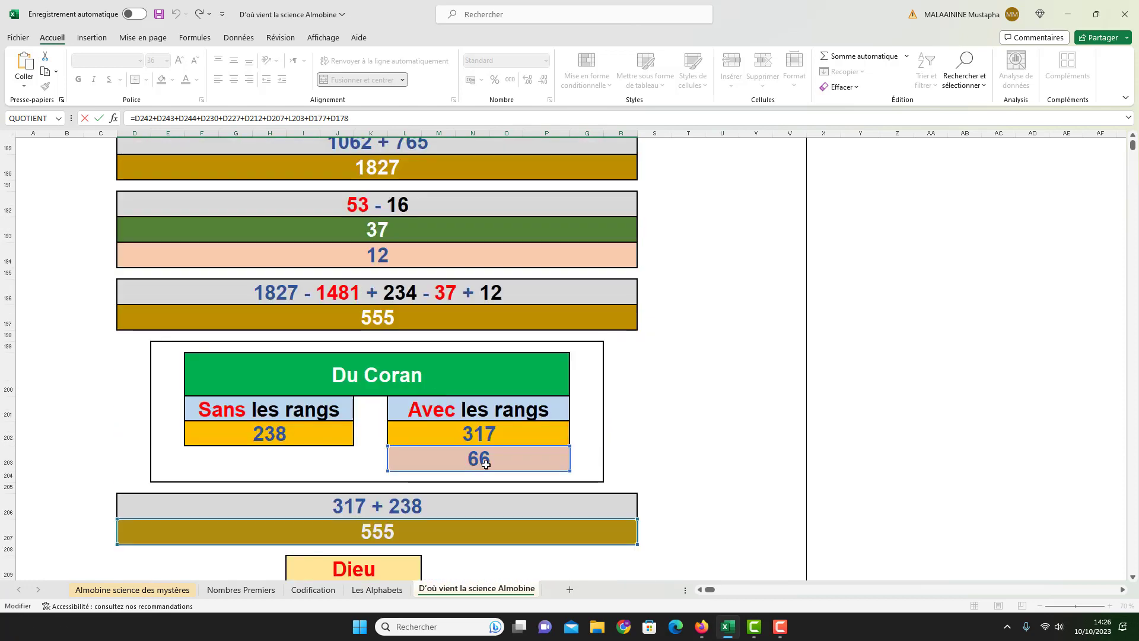
scroll(407, 458, up, 5)
key(Return)
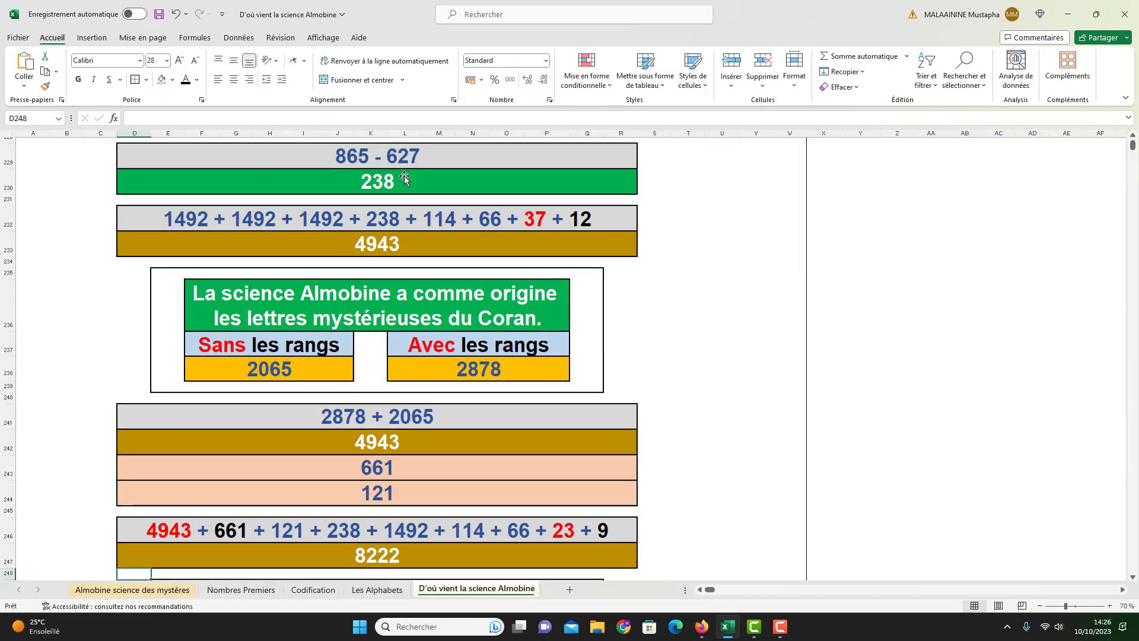
scroll(404, 310, down, 3)
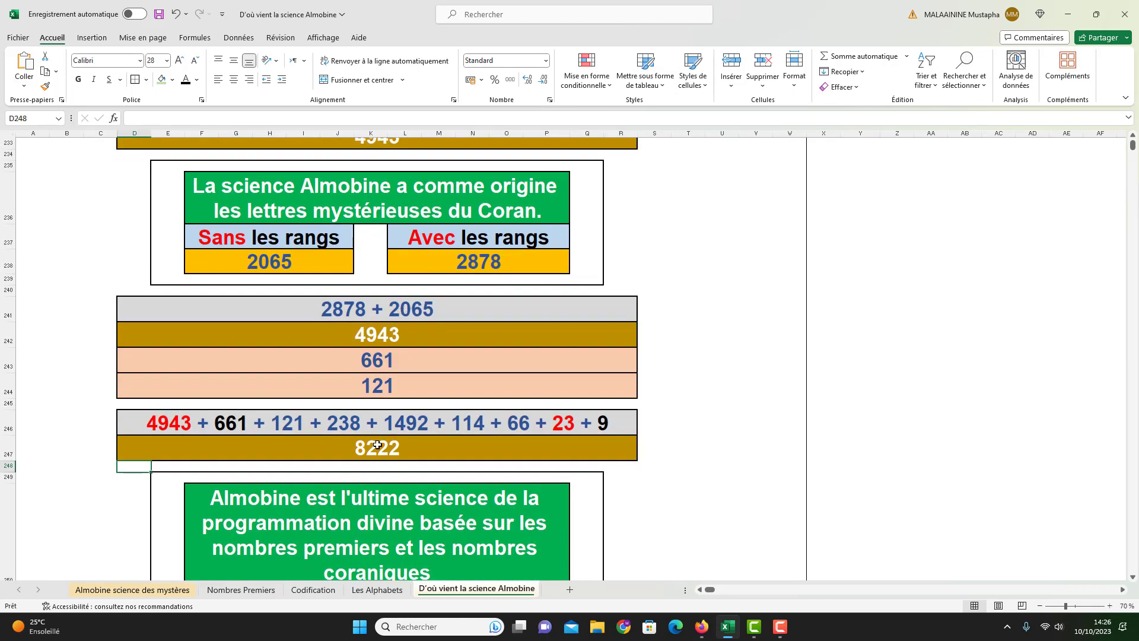